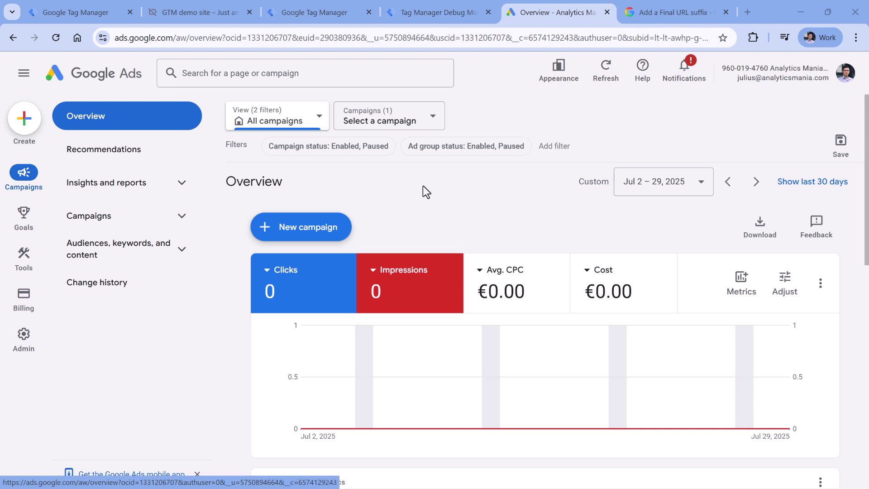
- Open Google Ads Account settings and expand Tracking, showing the empty tracking template and suffix fields
mouse_move(23, 334)
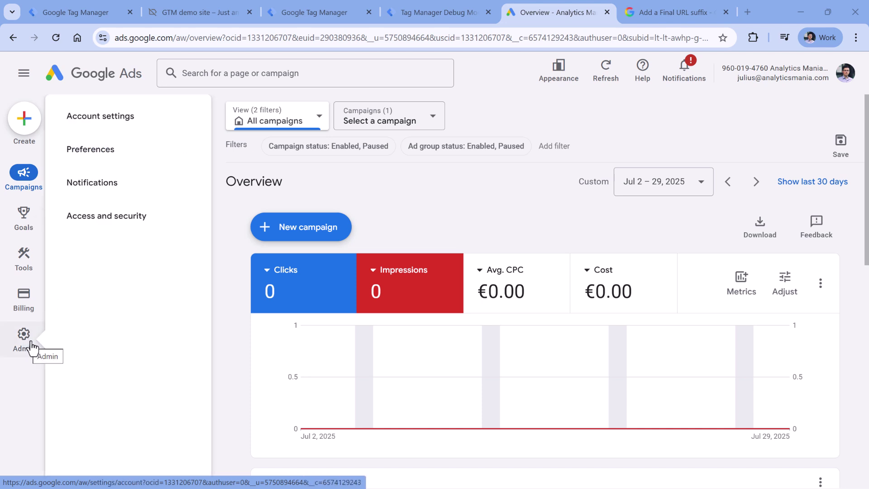
left_click(110, 117)
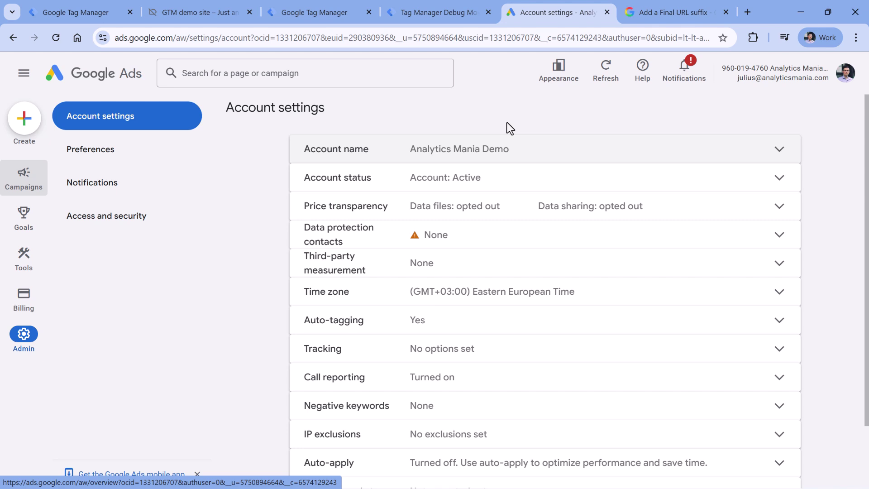
mouse_move(24, 299)
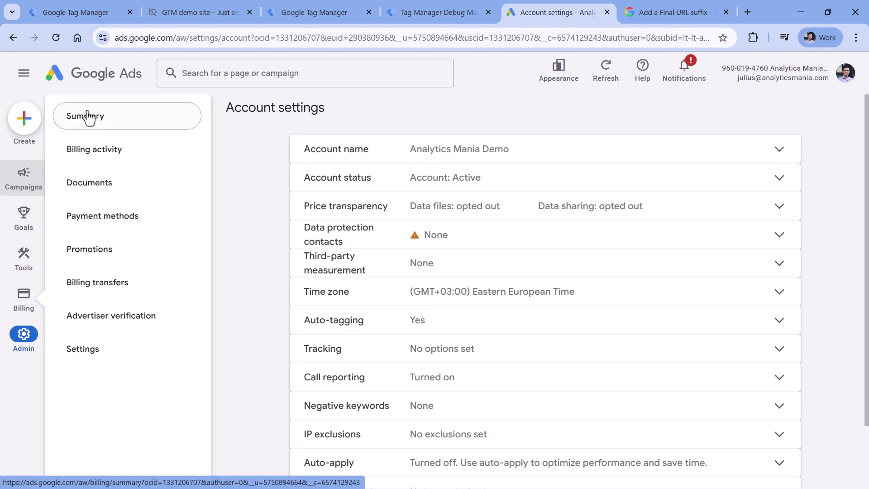
scroll(442, 142, "down", 1)
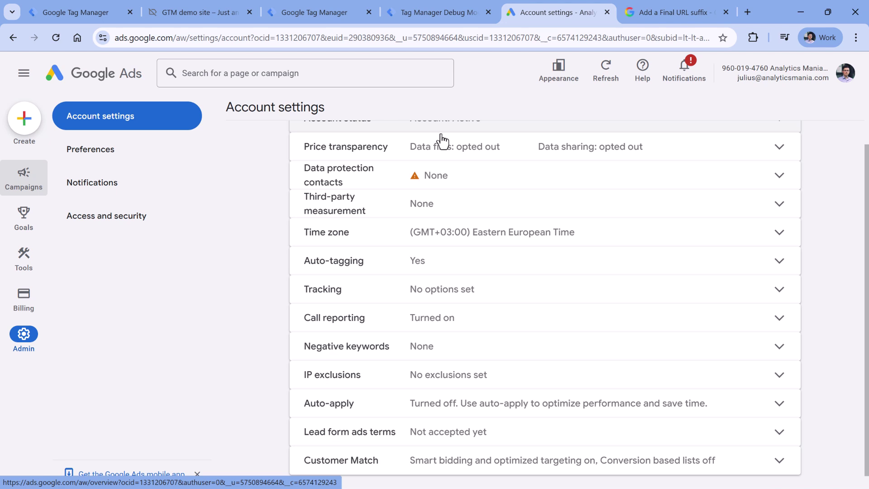
left_click(475, 289)
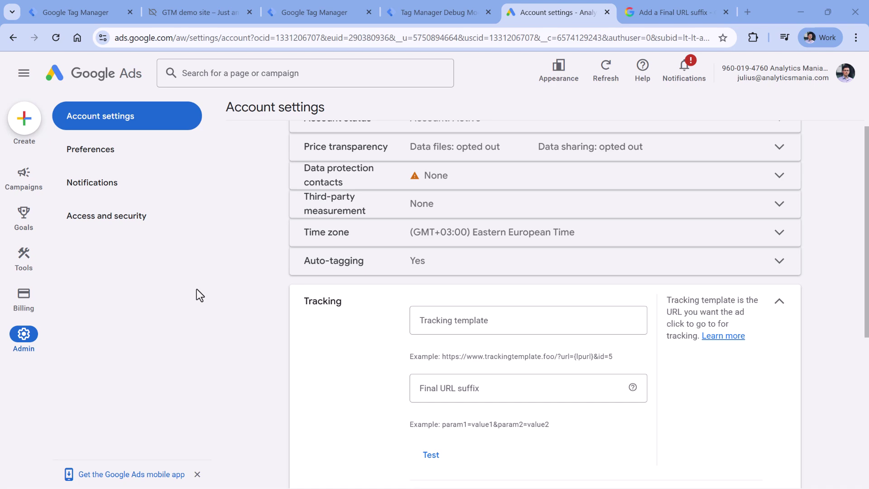
- Start the Google Ads tracking template with the {lpurl} placeholder
left_click(466, 321)
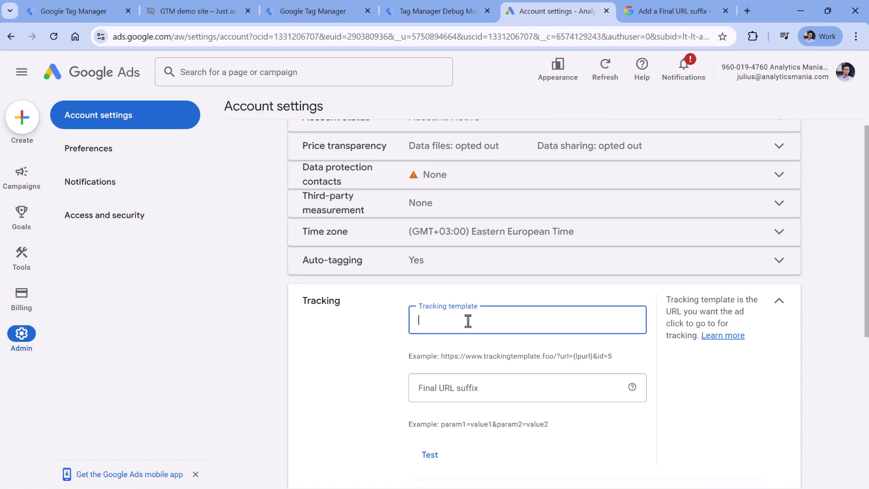
left_click_drag(488, 317, 513, 318)
key("ctrl+c")
left_click(345, 268)
key("ctrl+v")
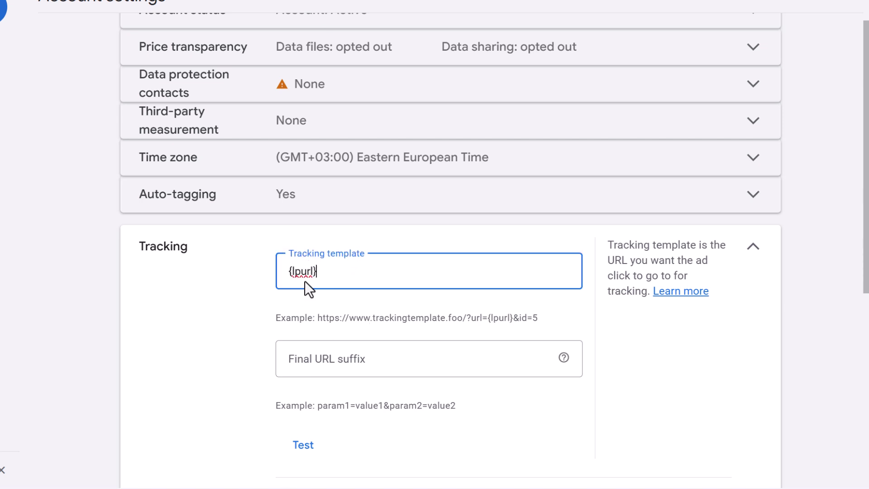
left_click(318, 294)
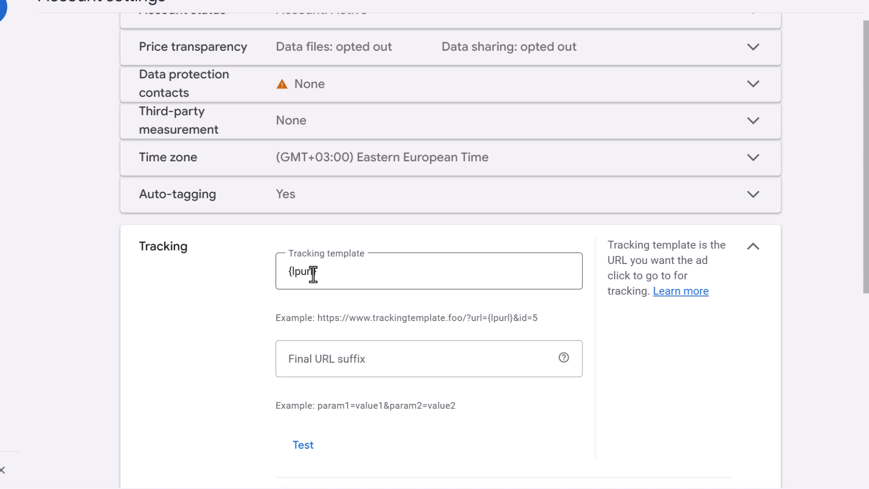
left_click_drag(313, 273, 284, 277)
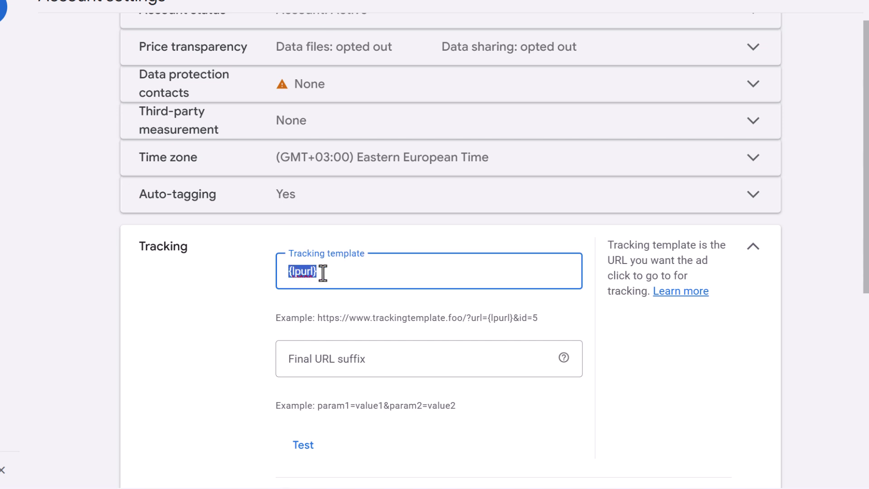
left_click(368, 284)
- Append ?c_gci={gclid}&c_wbr={wbraid}&c_gbr={gbraid} to the tracking template
type("?")
type("c_gci=")
key("ctrl+v")
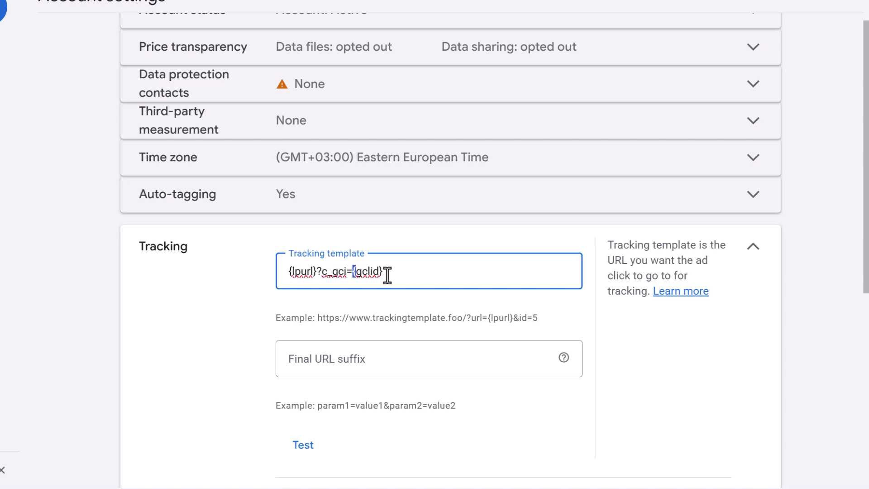
left_click_drag(386, 274, 359, 274)
left_click(395, 273)
type("&")
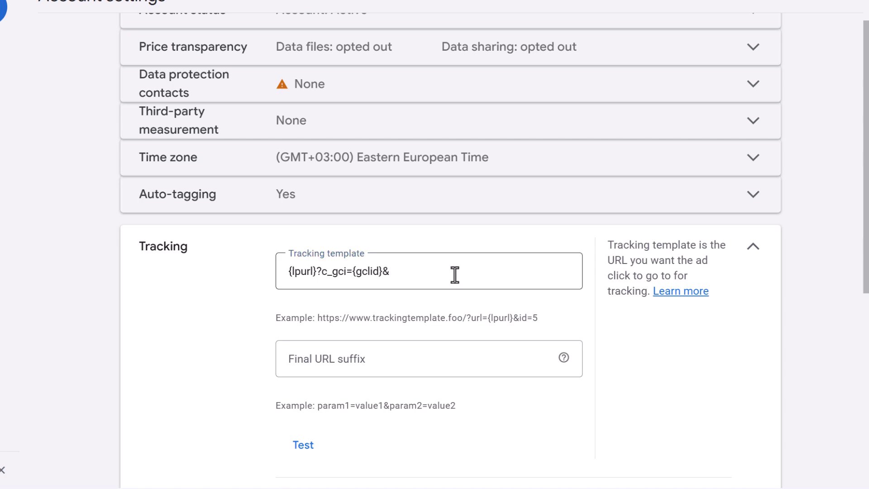
type("c_wbr")
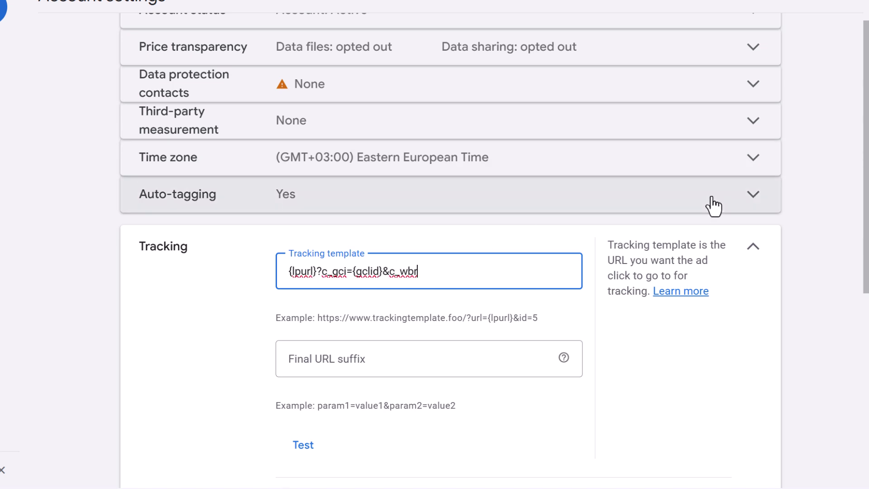
type("{wbraid}")
key("Left")
key("Left")
key("Left")
key("Left")
key("Left")
type("={wbraid}&")
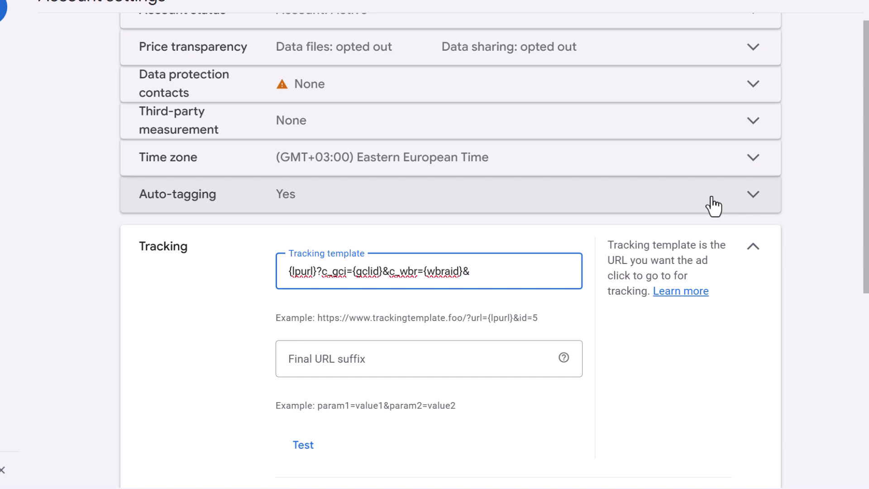
type("c_gbr={gbraid}")
- Review the finished tracking template and save it
left_click(99, 167)
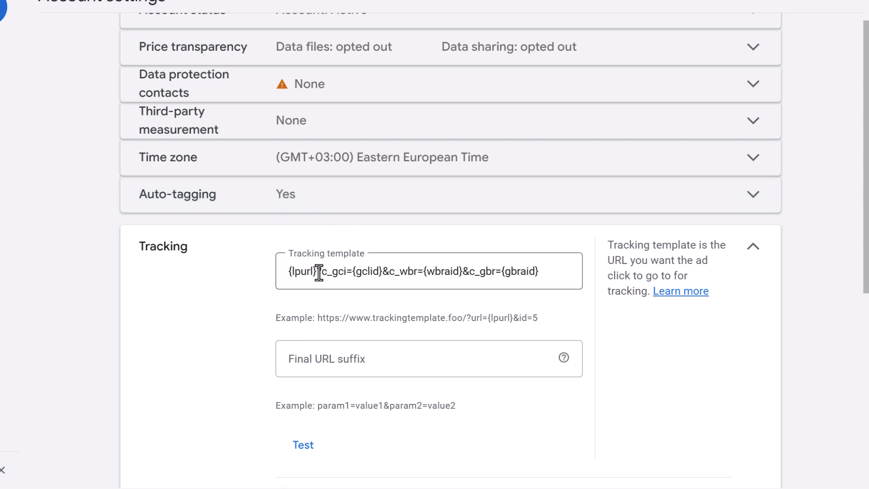
left_click_drag(319, 273, 548, 279)
left_click(392, 273)
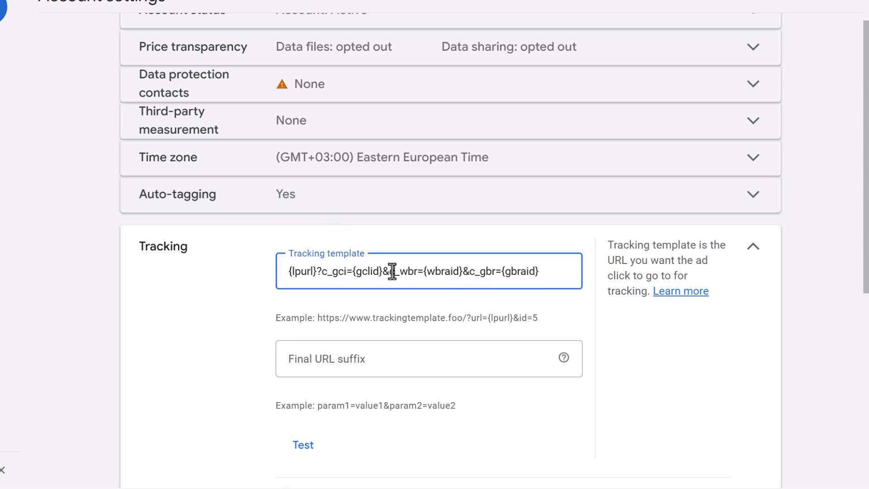
left_click_drag(352, 273, 522, 275)
scroll(512, 272, "down", 6)
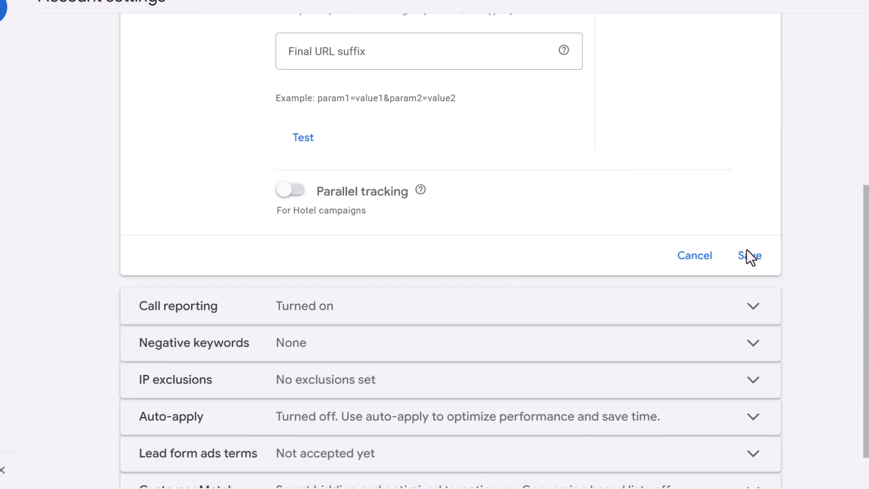
left_click(746, 256)
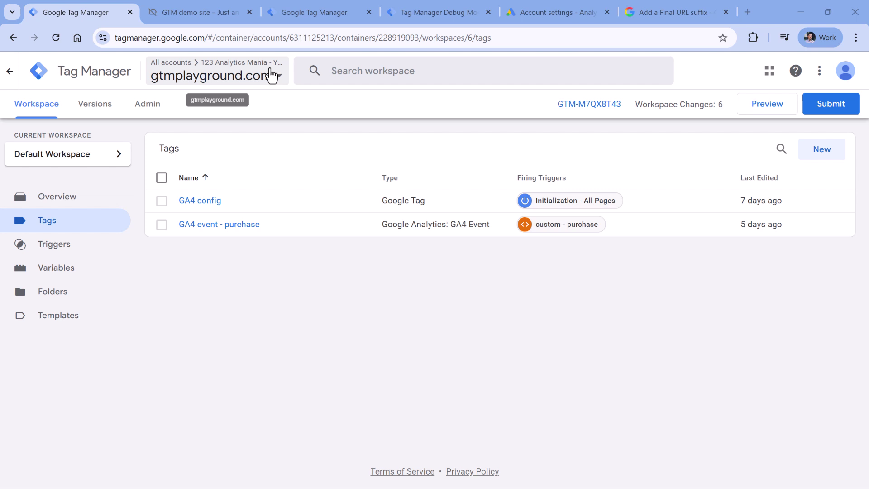
- Check the web container's GA4 config tag, then view the server container's Conversion Linker and GA4 tags
left_click(332, 12)
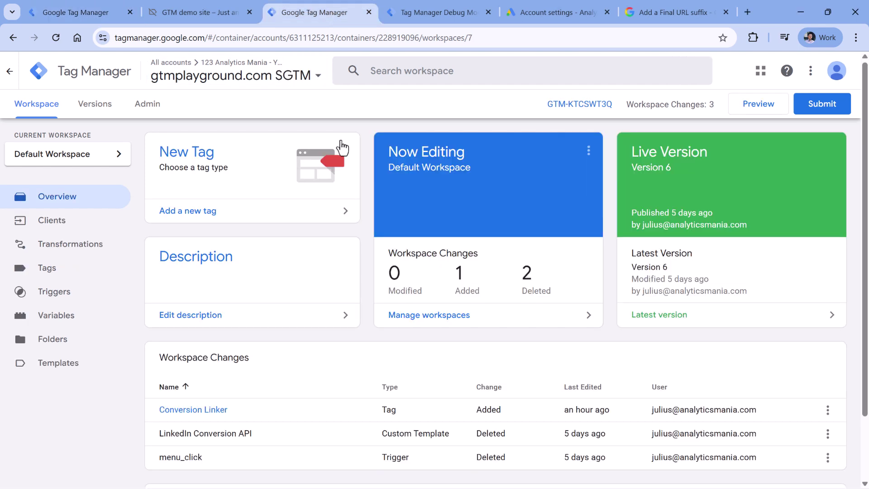
left_click(49, 268)
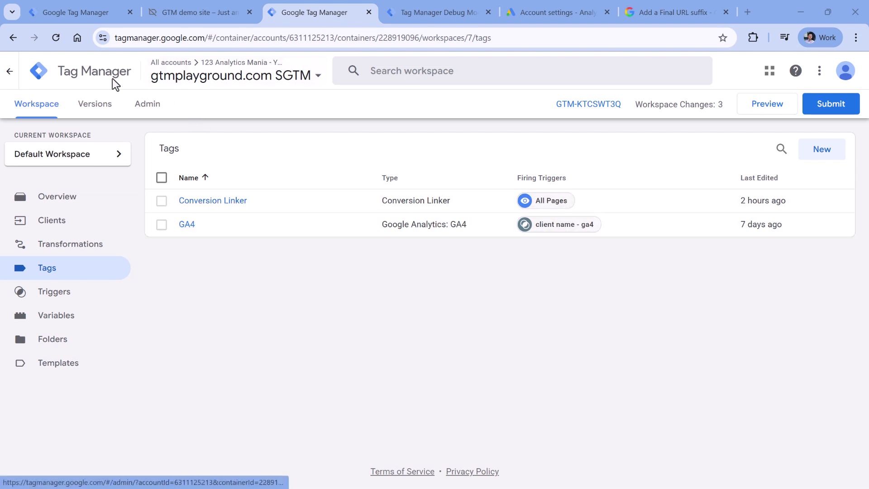
left_click(71, 9)
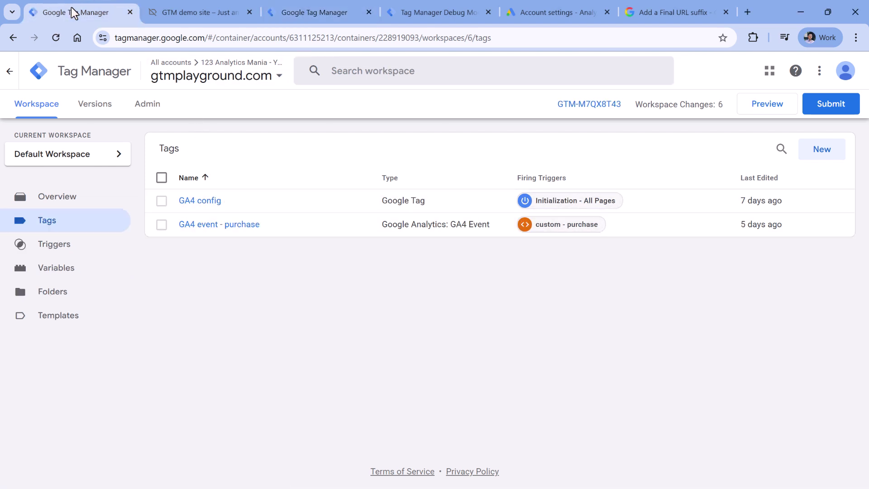
left_click(200, 201)
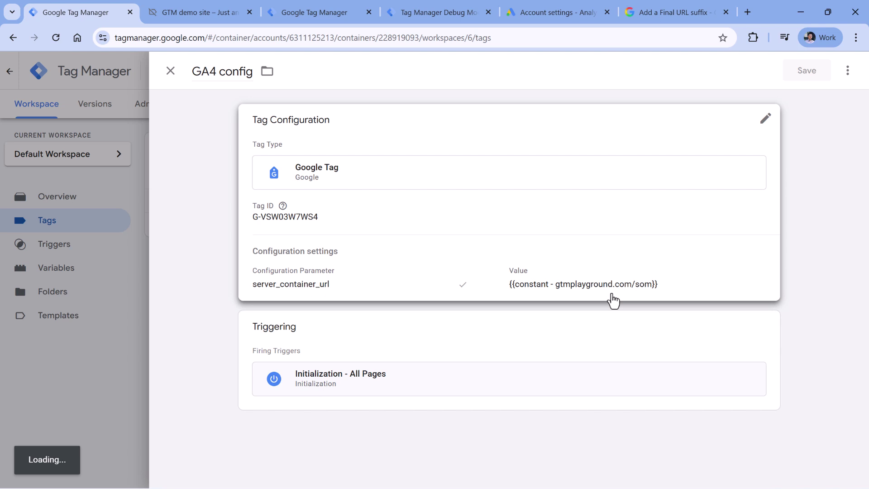
left_click(171, 71)
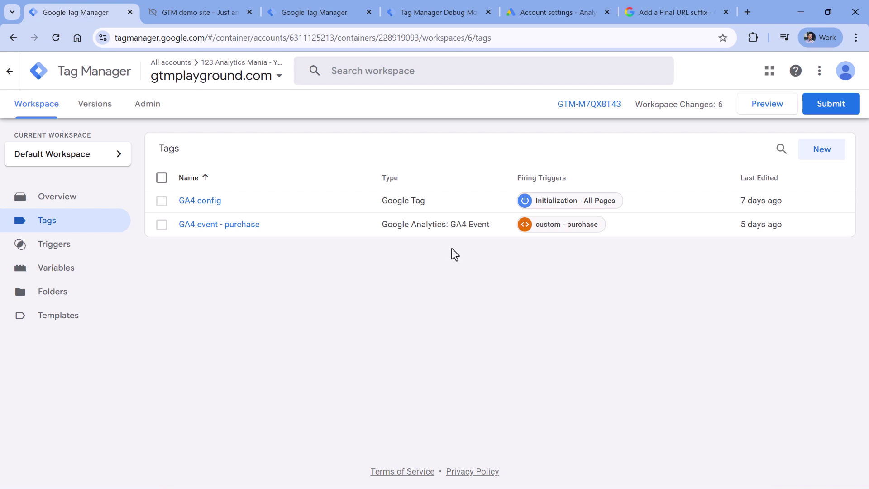
left_click(317, 12)
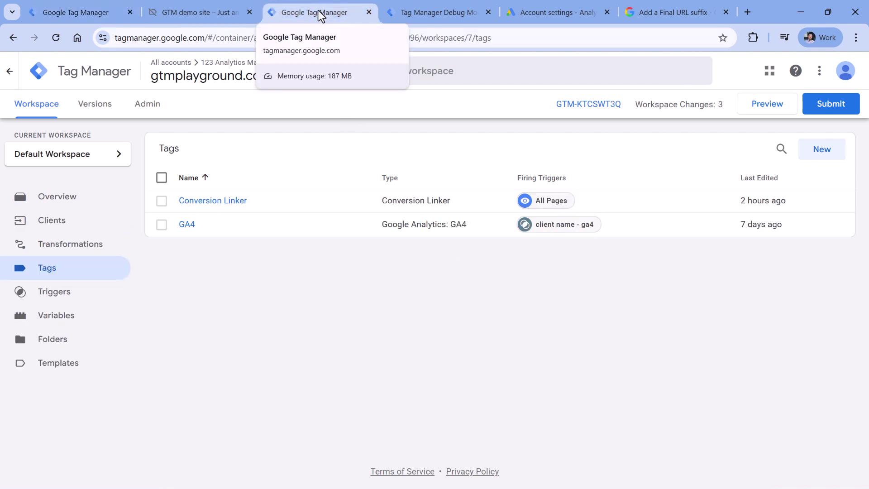
- Search the template gallery for 'query' and add the Query Replacer variable template to the workspace
left_click(59, 365)
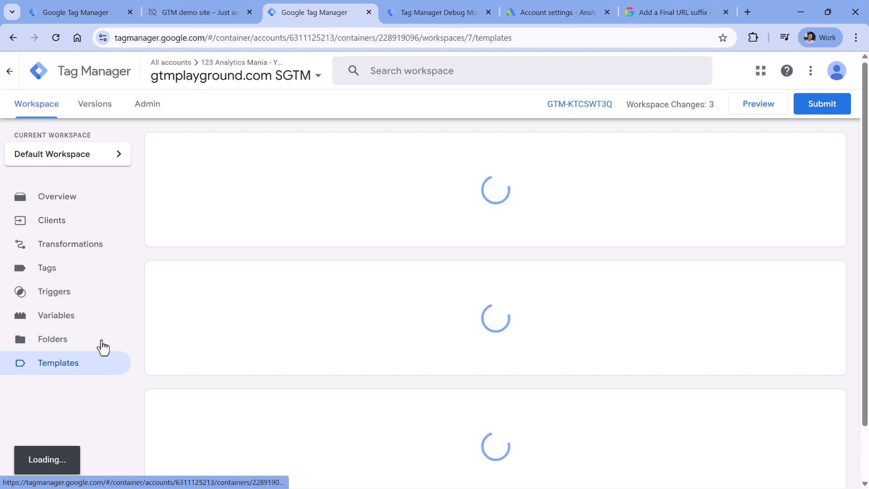
scroll(261, 252, "down", 1)
scroll(262, 251, "down", 1)
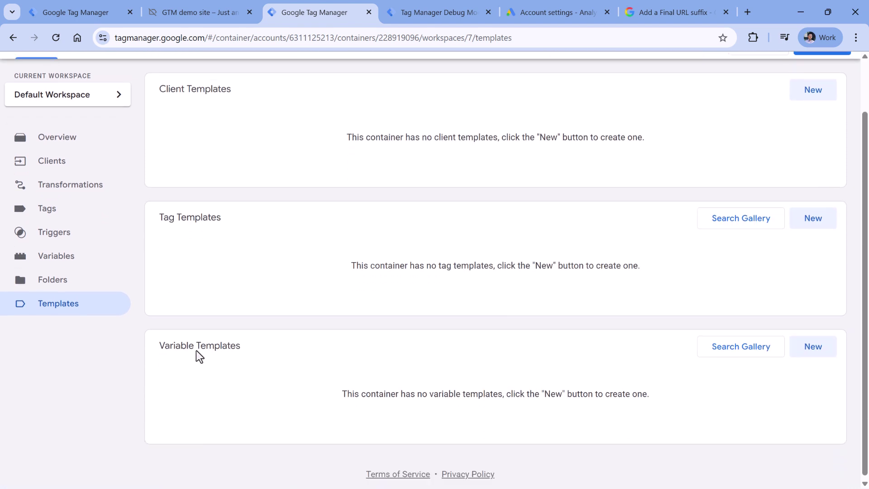
left_click(745, 354)
left_click(840, 75)
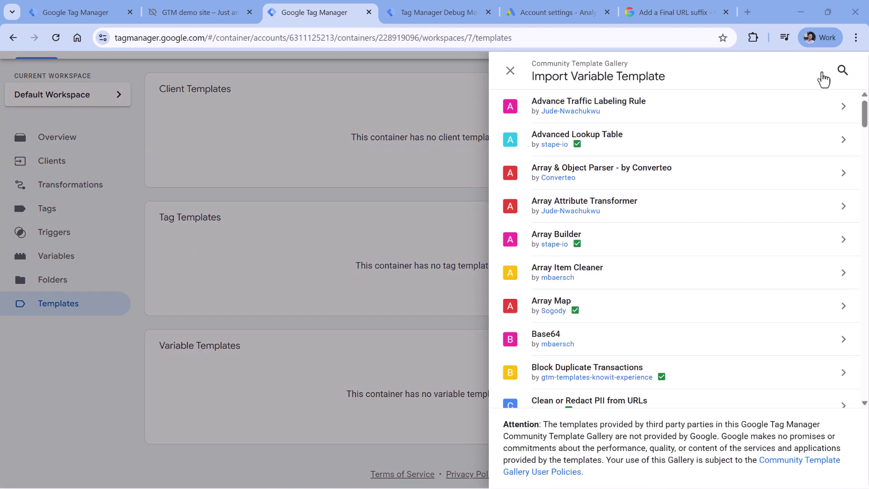
type("query")
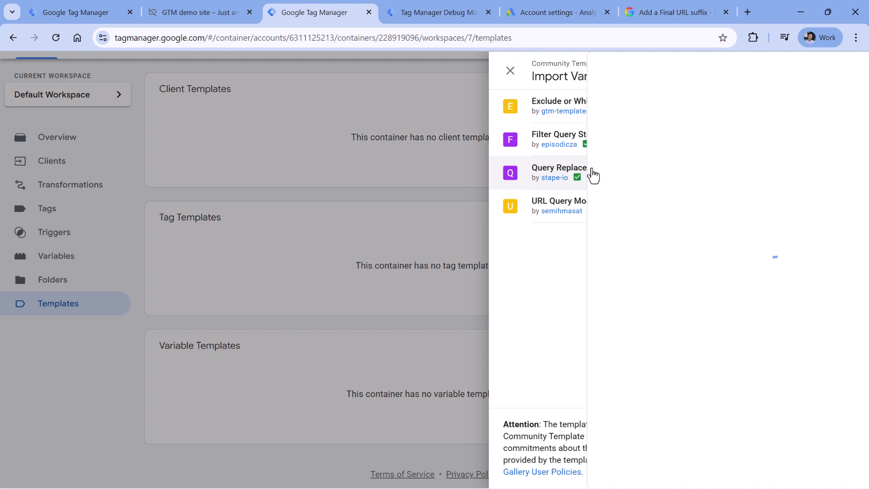
left_click(766, 72)
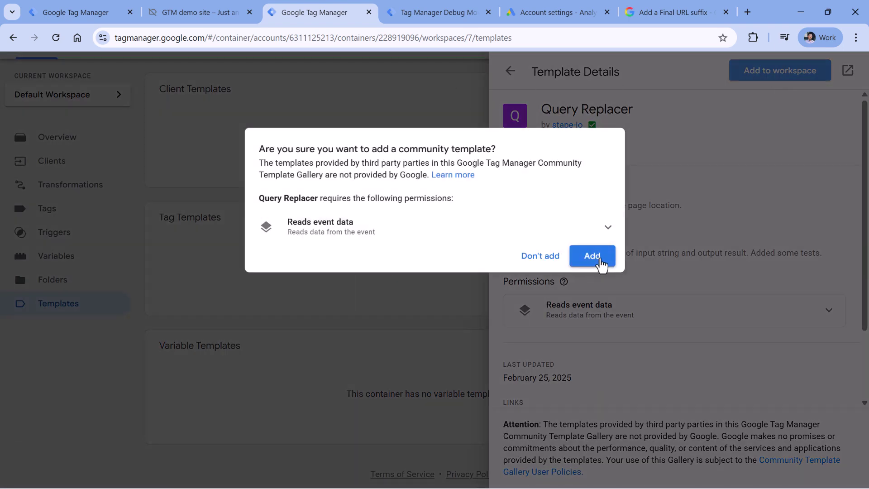
left_click(601, 262)
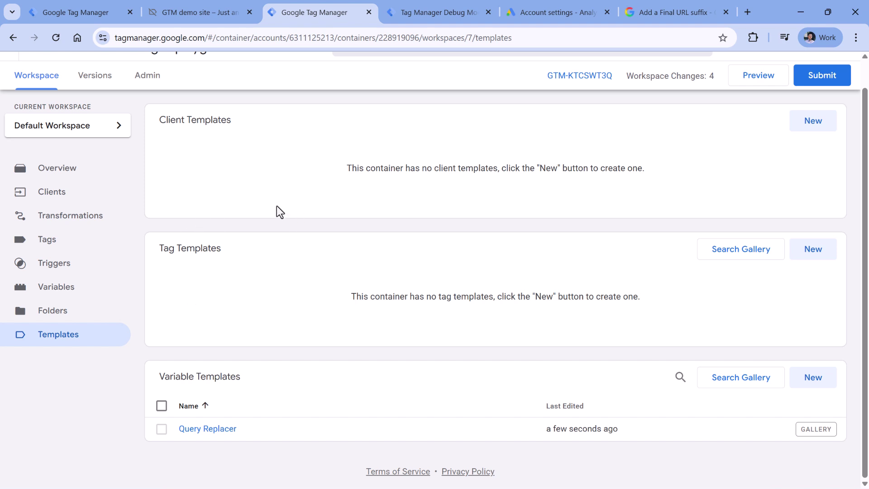
- Review the c_gci, c_wbr and c_gbr substitute names in the saved Google Ads tracking template
left_click(553, 13)
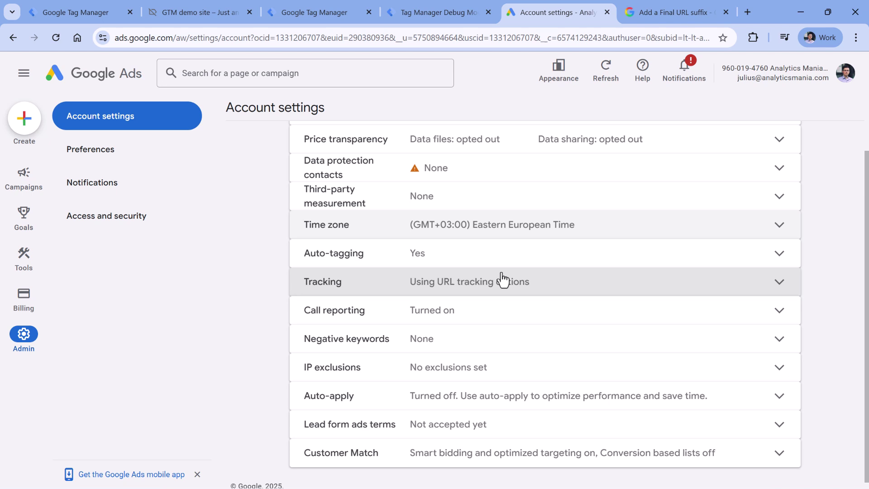
left_click(523, 289)
left_click_drag(445, 312, 466, 313)
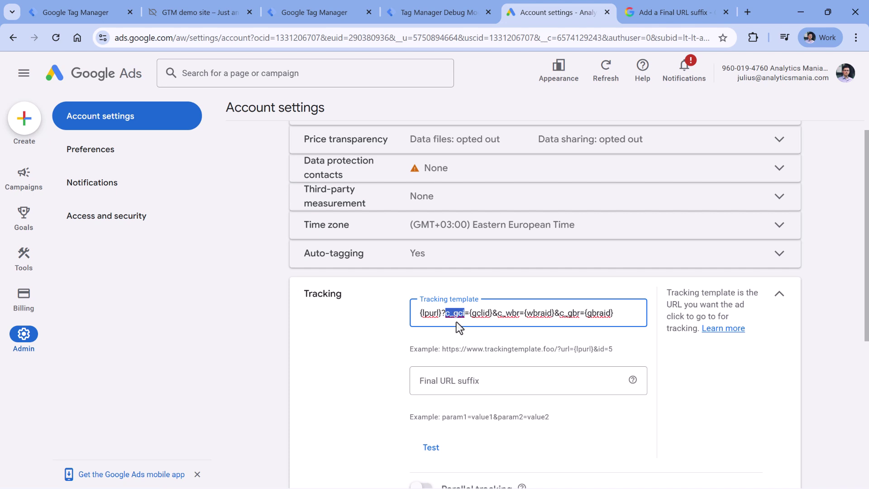
double_click(455, 312)
left_click_drag(498, 312, 409, 320)
left_click(532, 312)
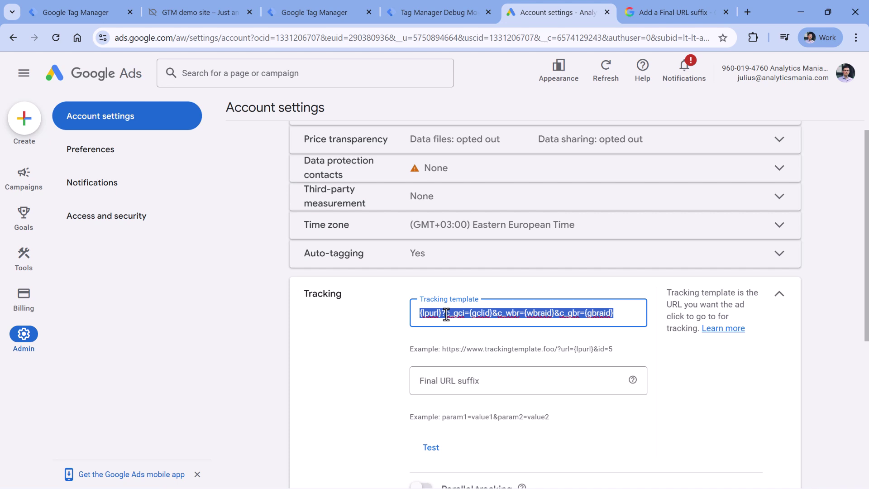
left_click(510, 316)
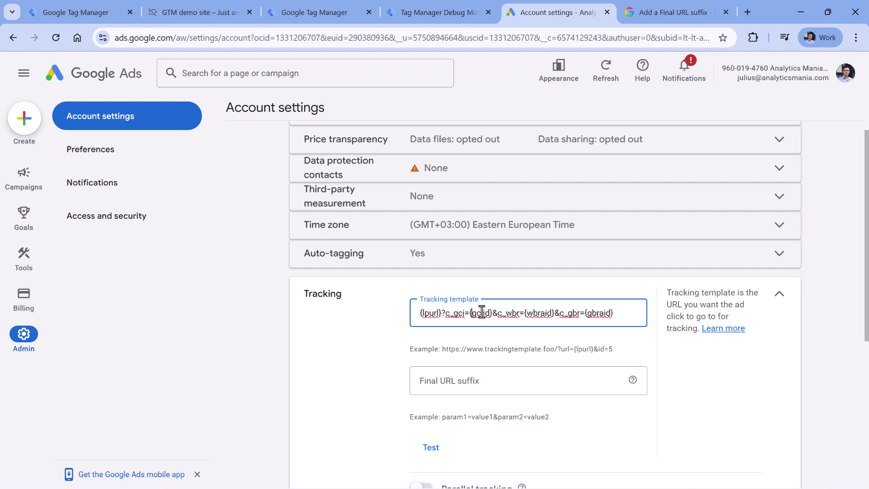
double_click(481, 313)
left_click(484, 313)
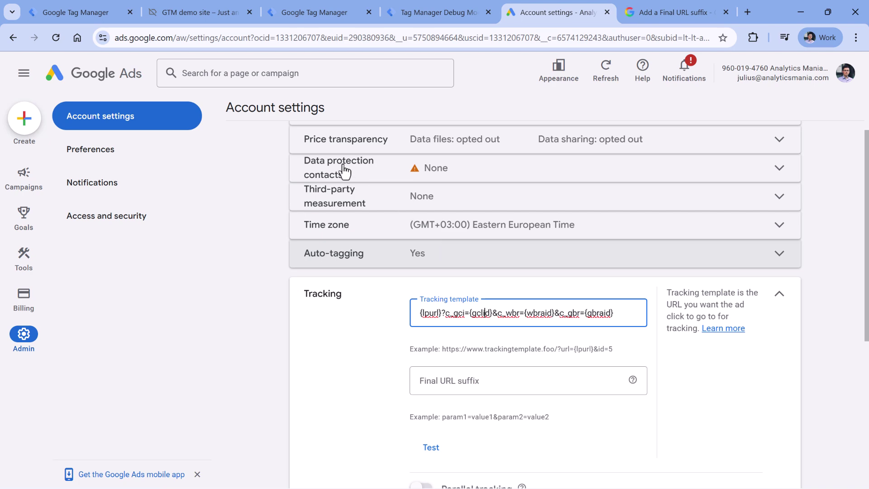
left_click(72, 12)
left_click(317, 12)
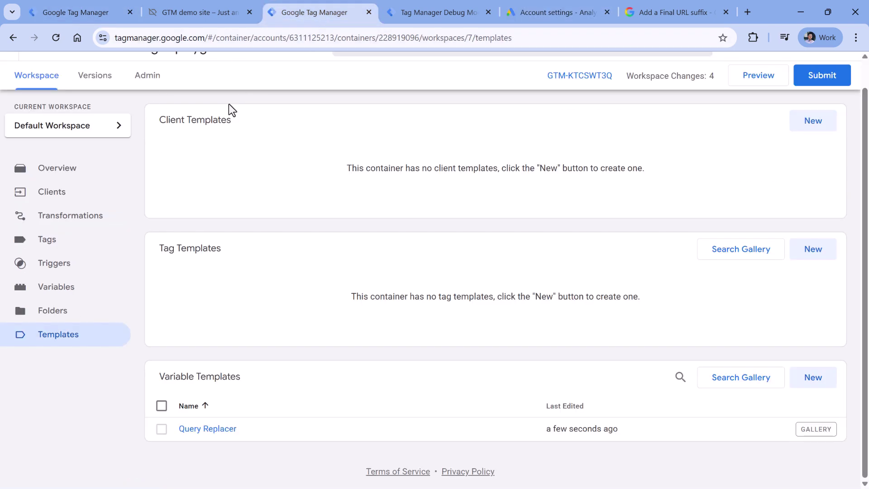
- Create a new user-defined variable of type Query Replacer with a first replacement row
left_click(63, 287)
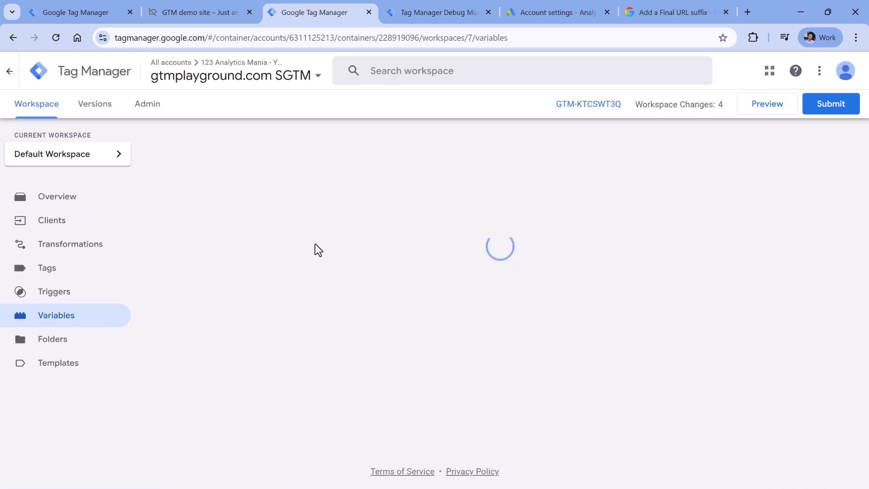
left_click(820, 268)
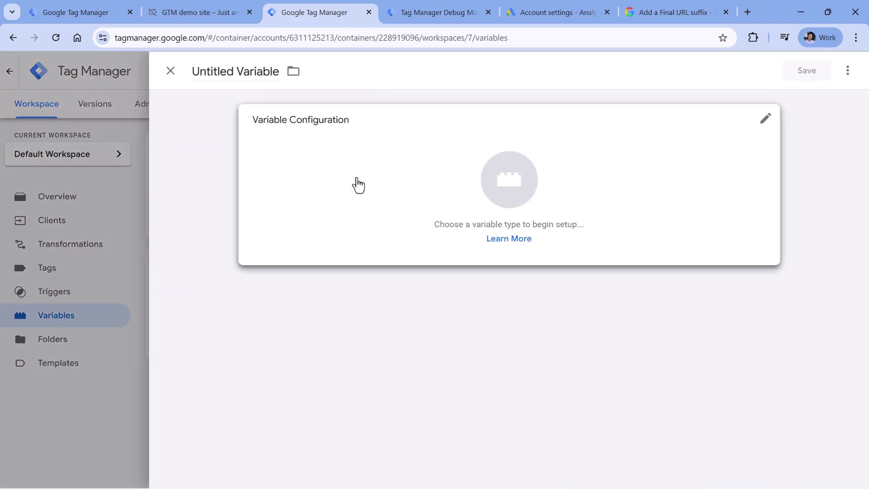
left_click(358, 186)
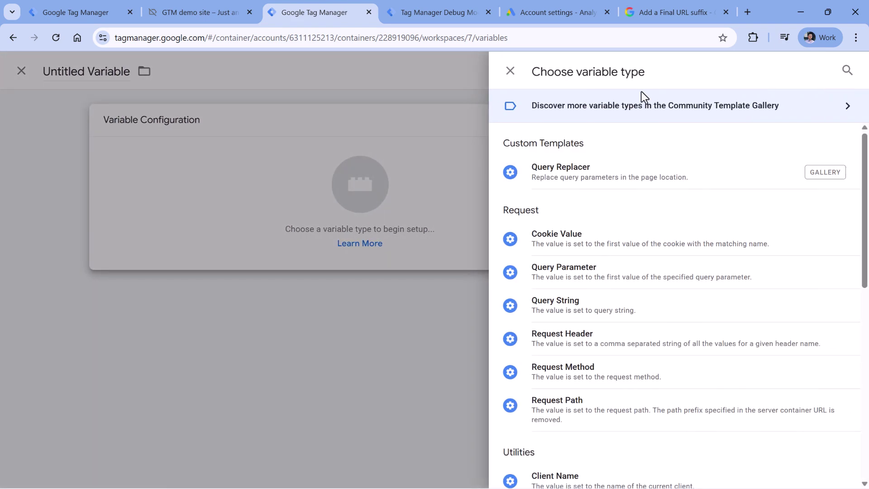
left_click(592, 184)
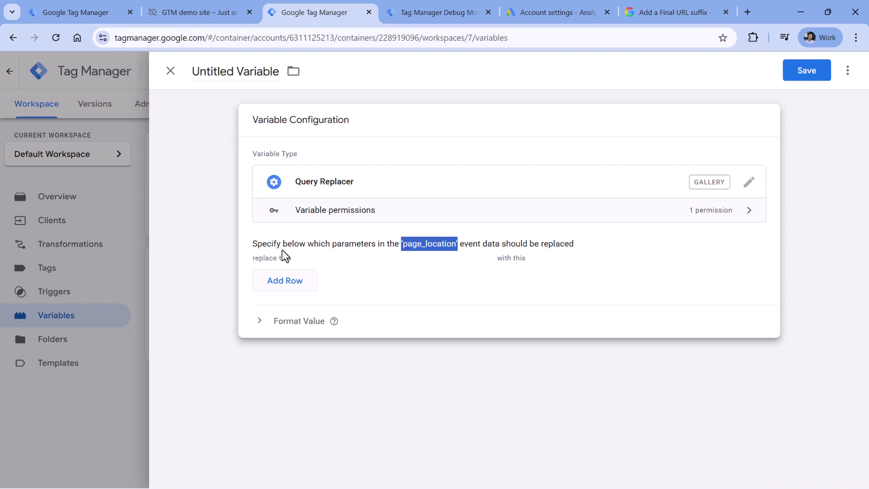
left_click(284, 289)
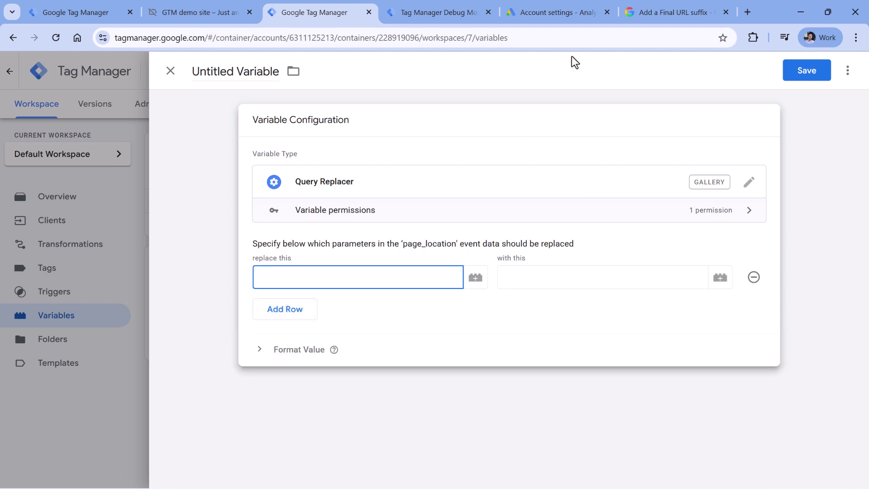
- Map c_gci to gclid in the first replacement row
left_click(549, 13)
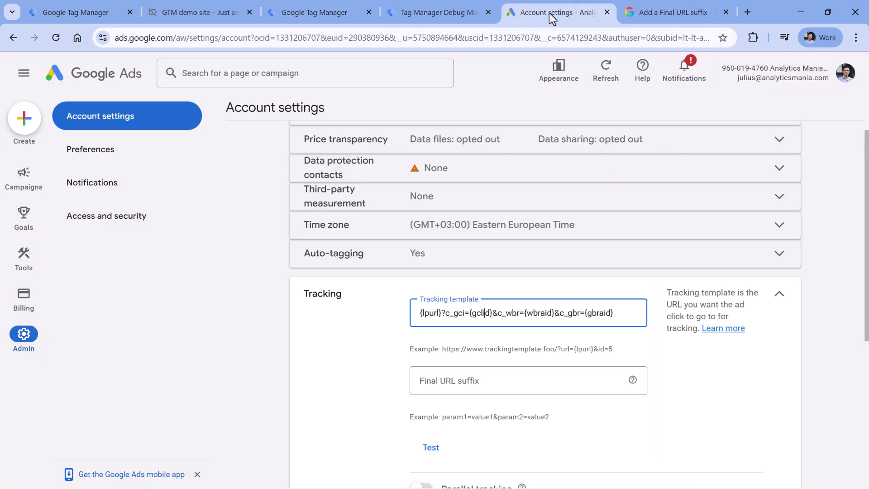
mouse_move(448, 316)
left_mouse_down()
mouse_move(468, 314)
mouse_move(458, 315)
left_mouse_up()
right_click(457, 315)
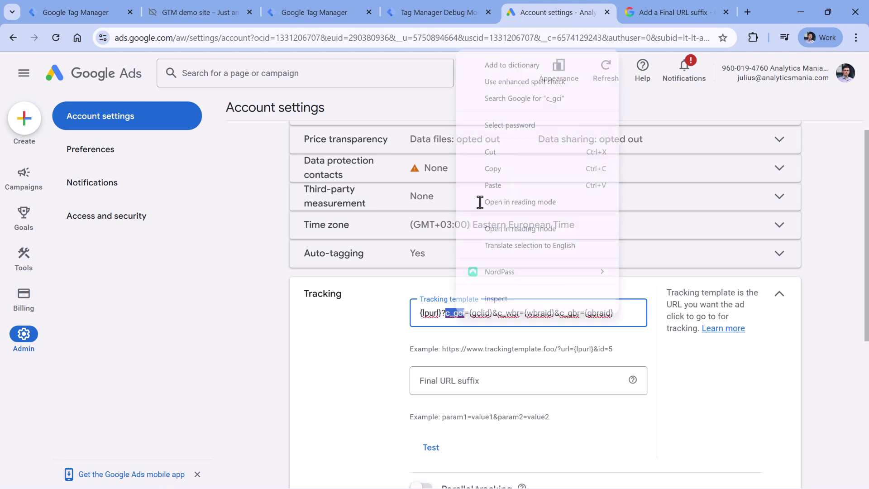
left_click(502, 173)
left_click(440, 14)
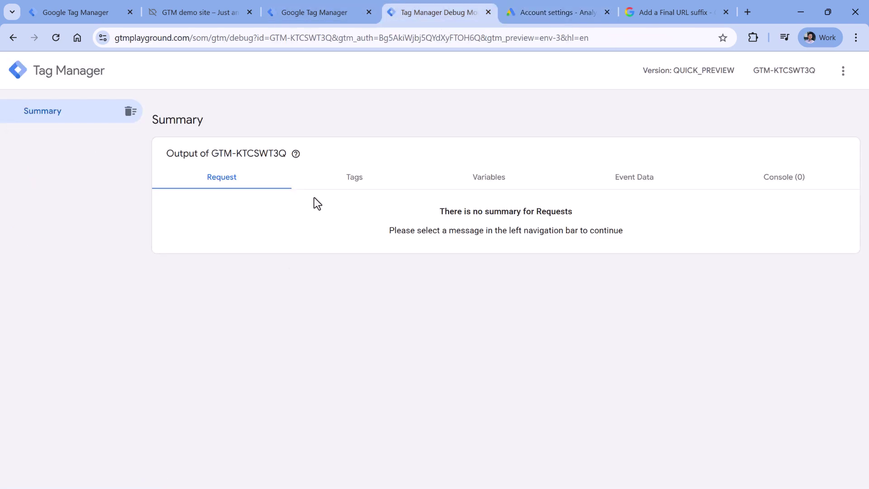
left_click(327, 13)
left_click(569, 272)
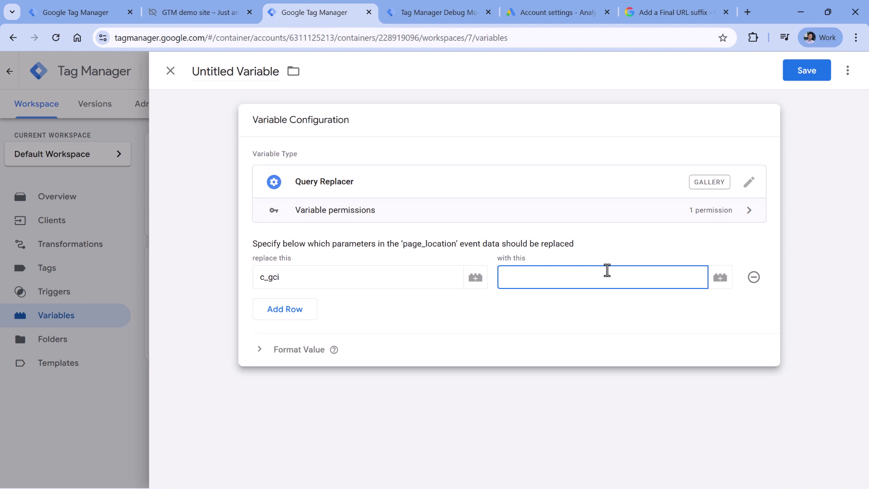
left_click_drag(290, 277, 253, 284)
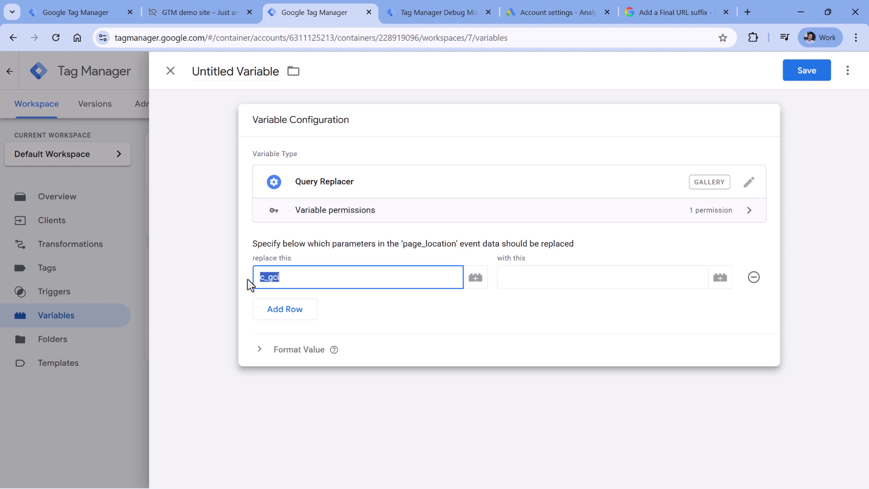
left_click(580, 283)
type("gclid")
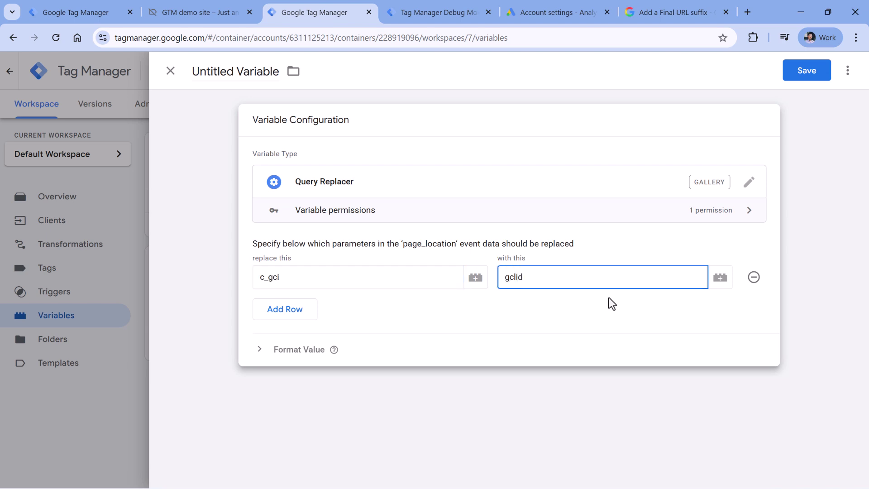
- Add a second row mapping c_wbr to wbraid
left_click(290, 312)
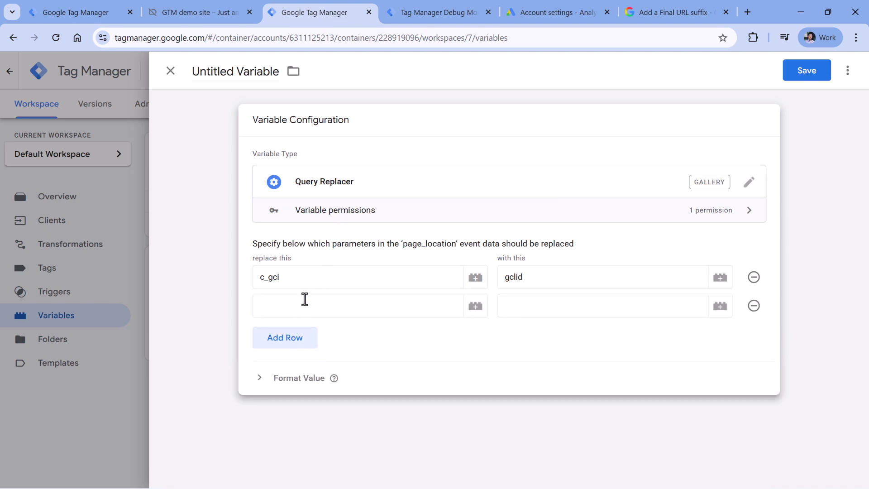
left_click(305, 299)
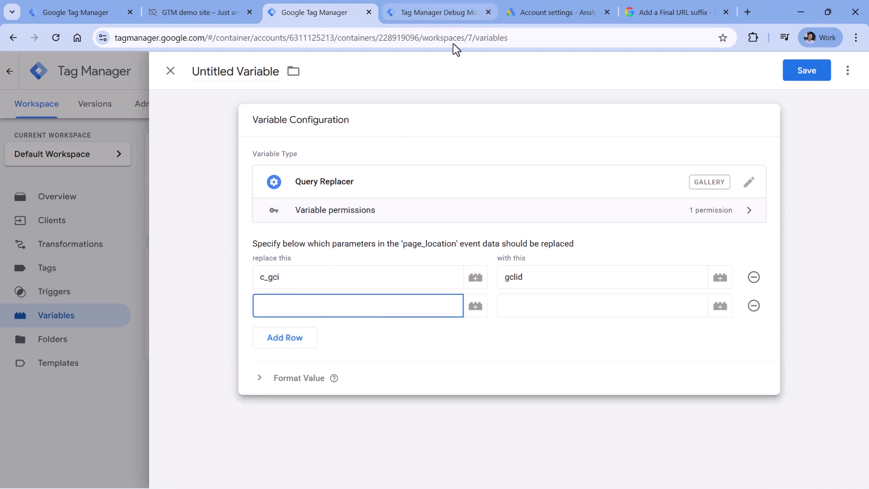
left_click(557, 12)
double_click(512, 313)
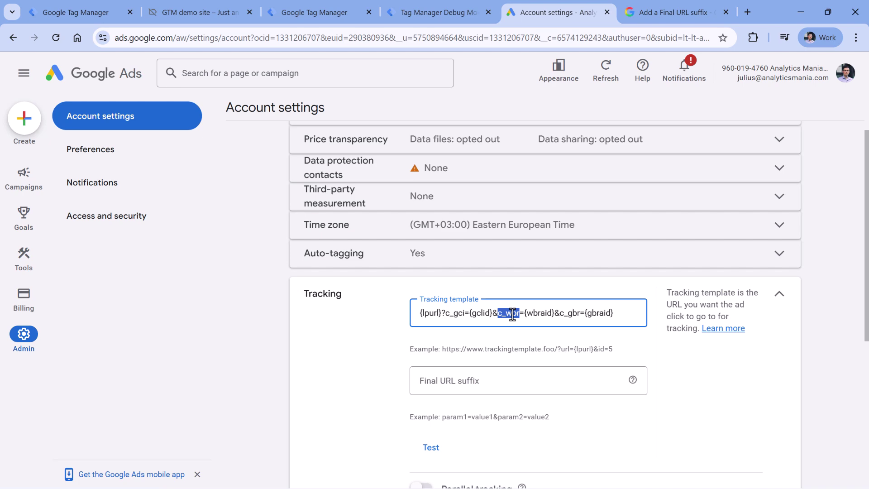
right_click(513, 313)
left_click(543, 231)
key("ctrl+shift+Tab")
key("ctrl+shift+Tab")
key("ctrl+v")
left_click(594, 294)
type("w")
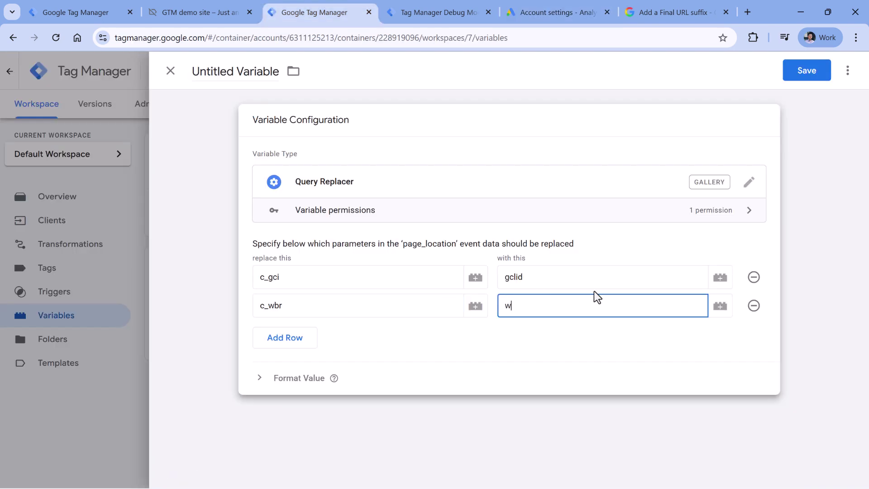
type("braid")
- Add a third row mapping c_gbr to gbraid
left_click(285, 339)
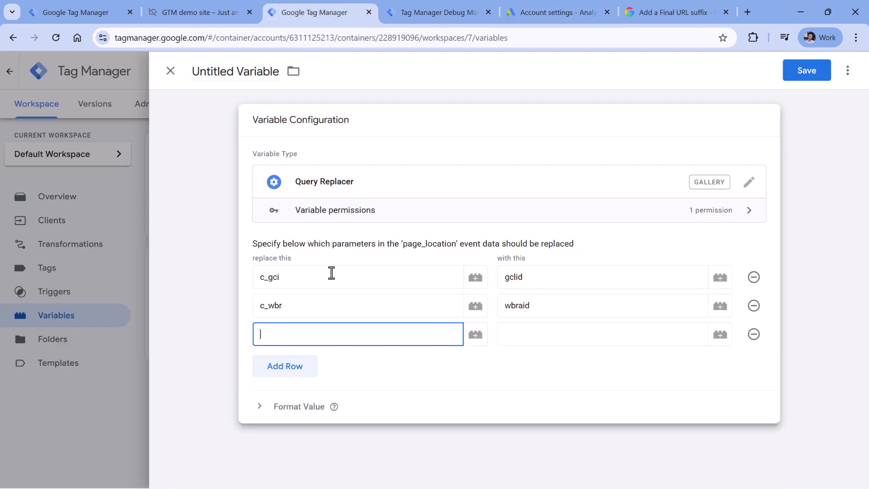
left_click(552, 12)
right_click(562, 309)
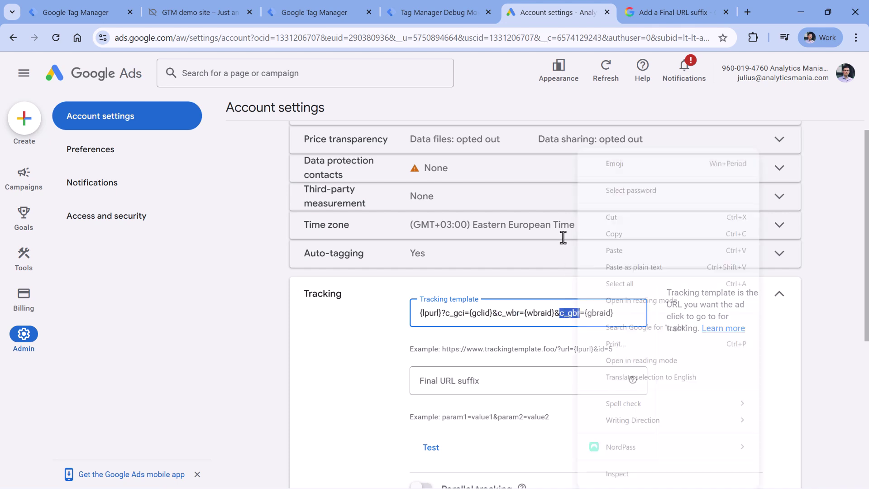
left_click(588, 231)
key("ctrl+shift+Tab")
key("ctrl+shift+Tab")
key("ctrl+v")
left_click(645, 334)
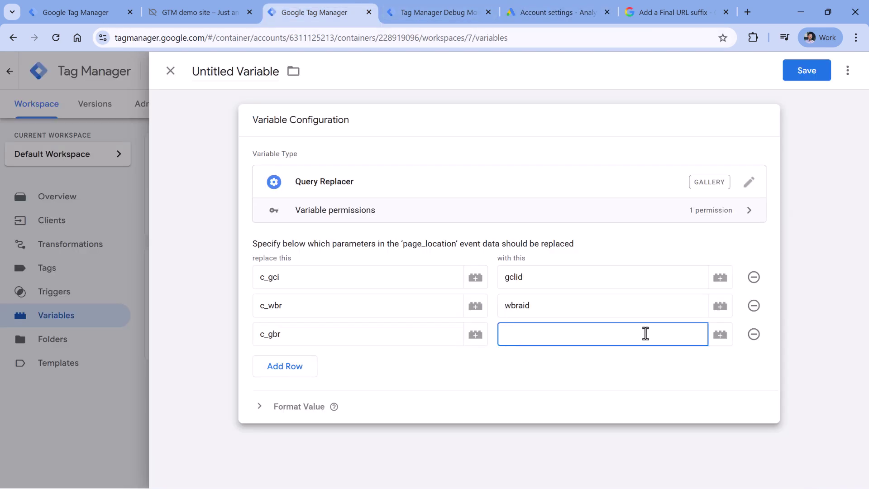
key("alt+Tab")
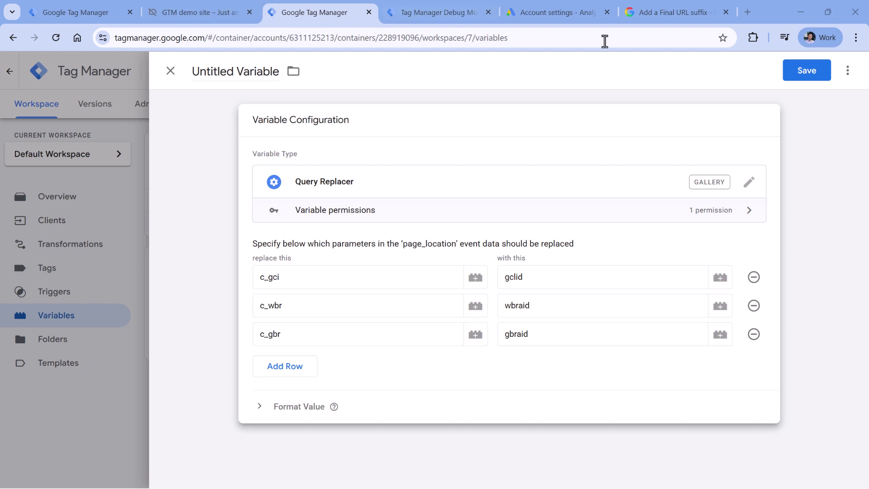
left_click(559, 12)
left_click(513, 312)
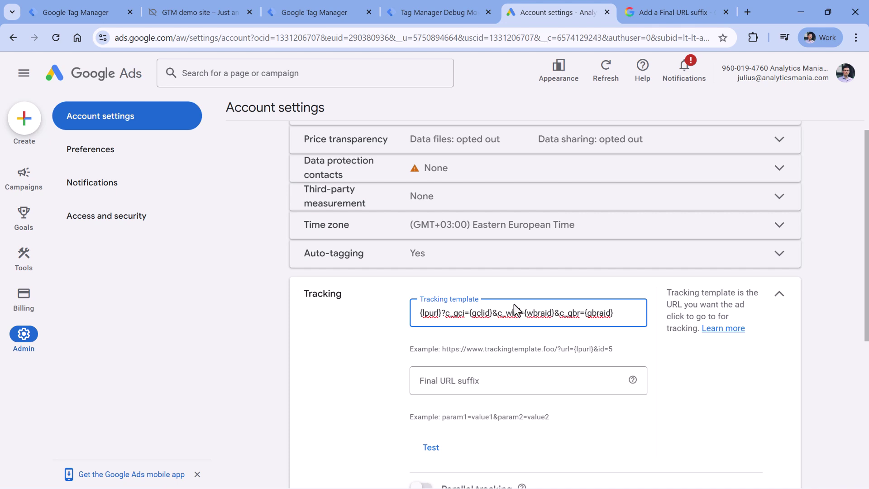
left_click(316, 14)
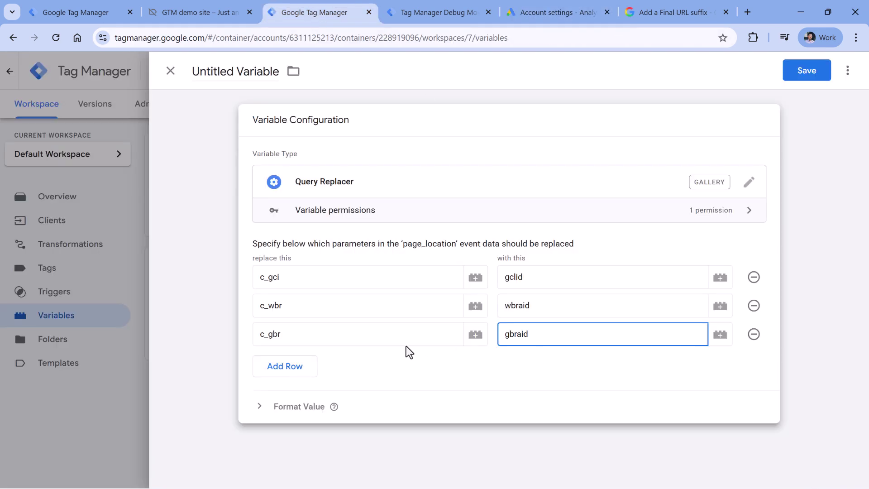
- Add a c_fid to fbclid row, then delete it again
left_click(286, 365)
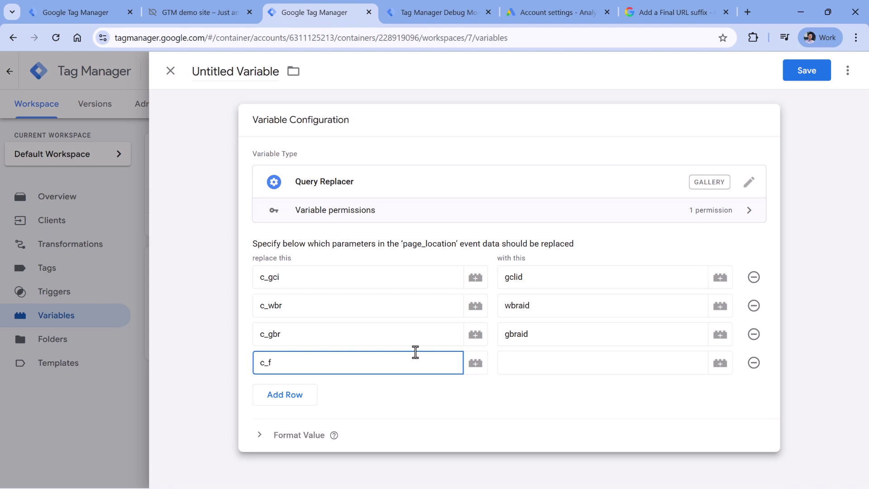
left_click(564, 356)
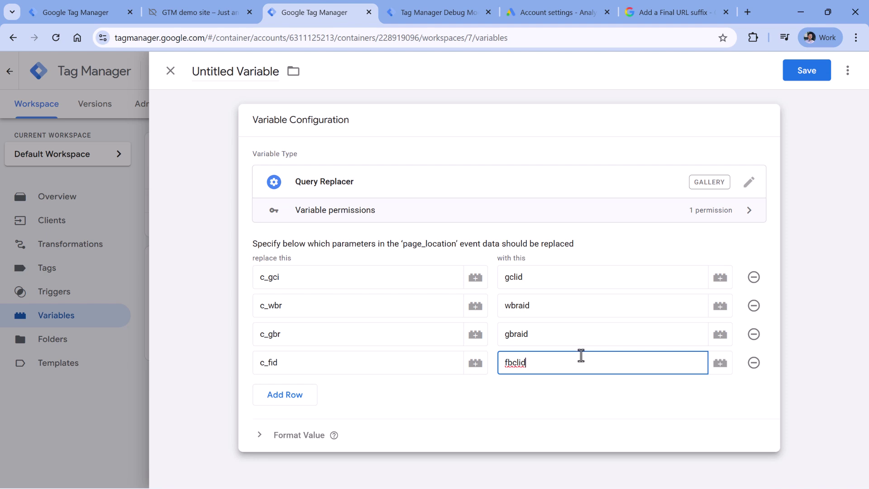
left_click(754, 362)
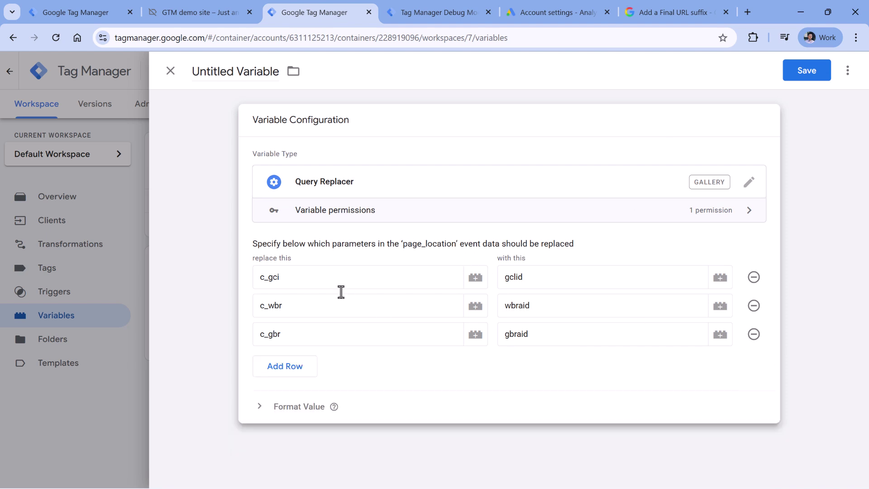
left_click_drag(194, 78, 279, 77)
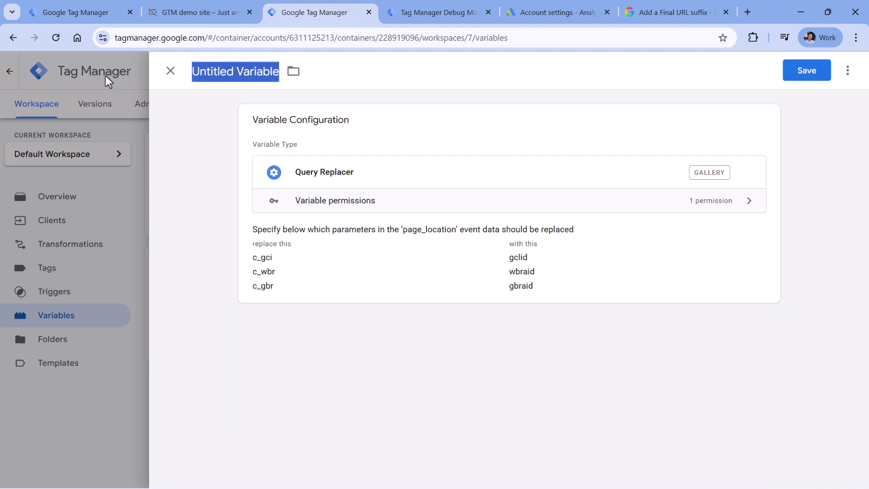
- Name the variable 'page_location with restored click ids' and save it
type("page_location ")
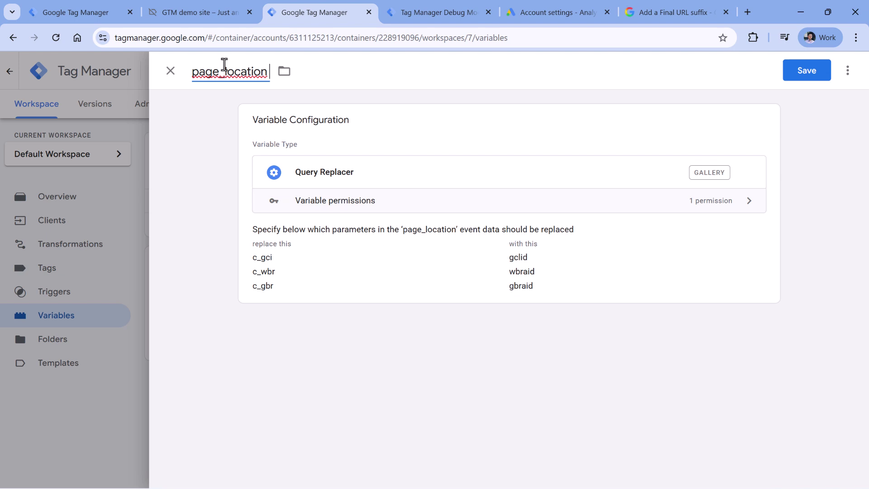
type("with restored click a")
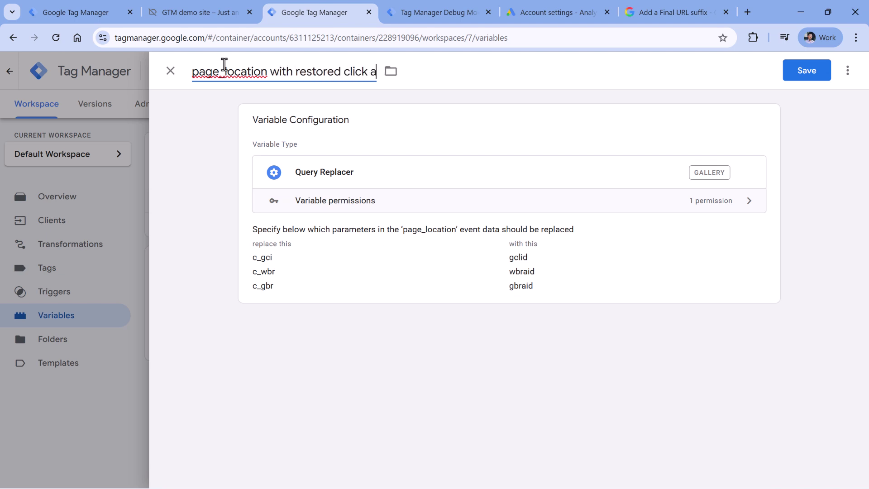
key("BackSpace")
type("ids")
left_click(807, 71)
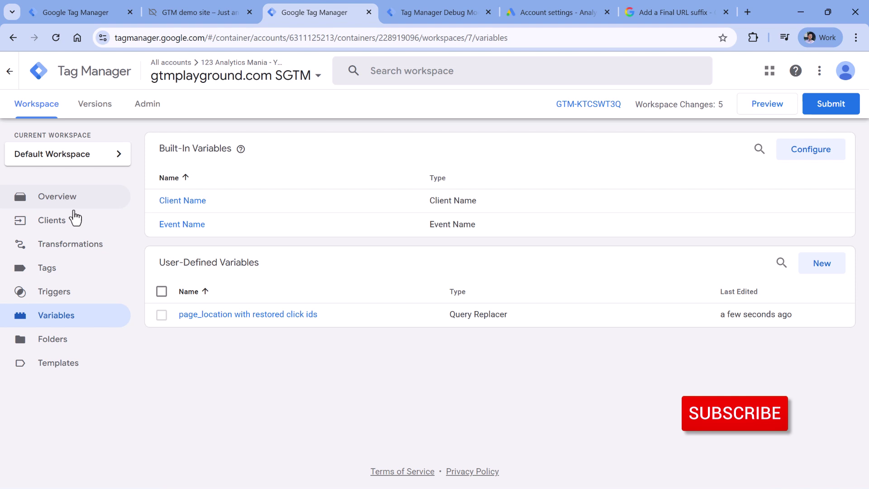
- Create a new Augment event transformation with a page_location parameter row
left_click(66, 253)
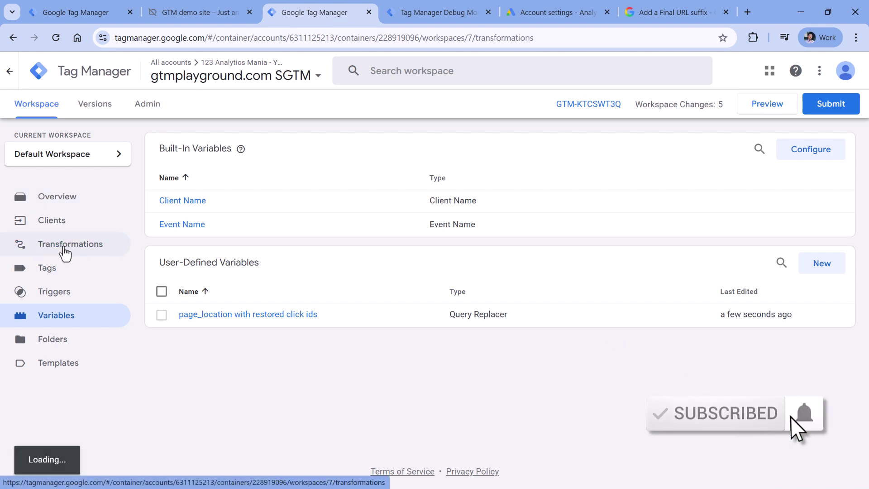
left_click(823, 151)
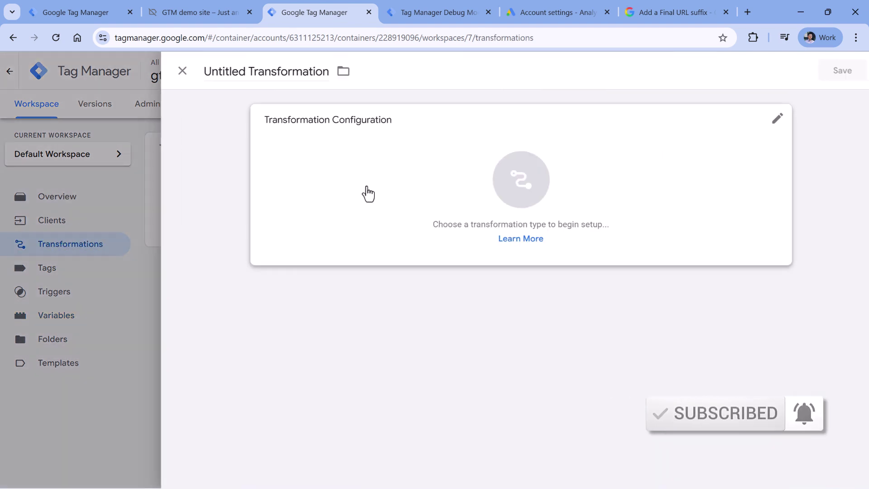
left_click(367, 194)
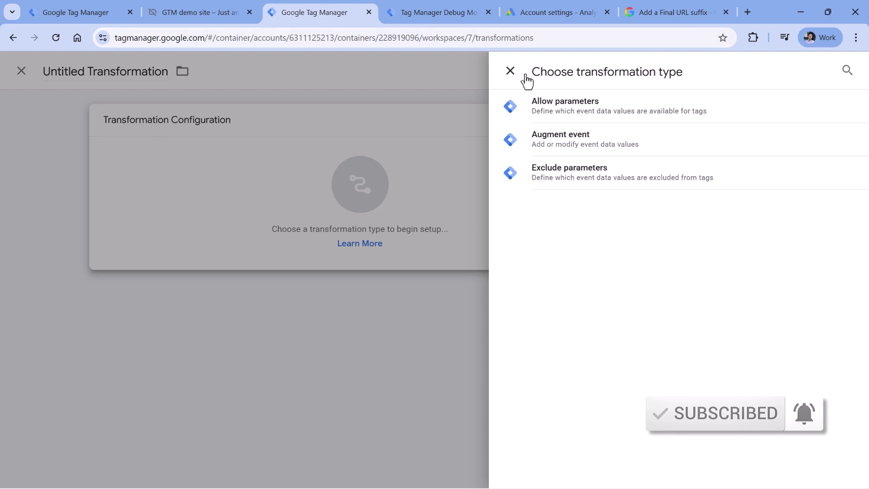
left_click(537, 145)
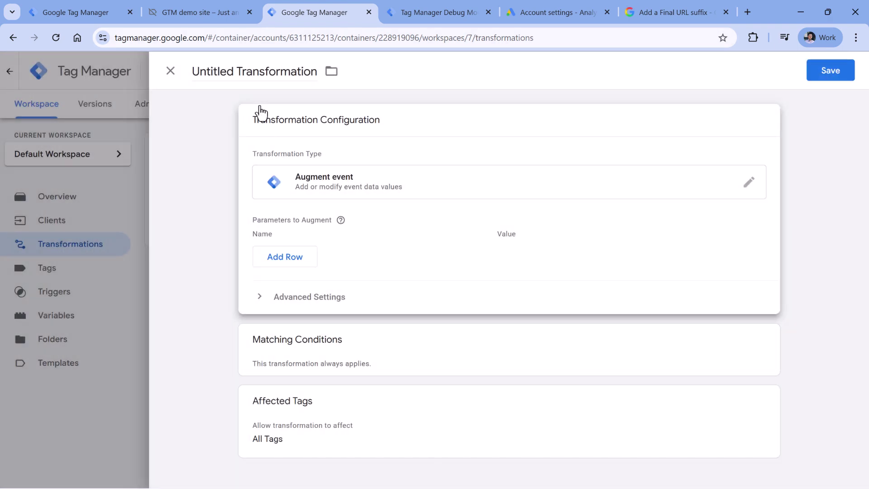
left_click(287, 255)
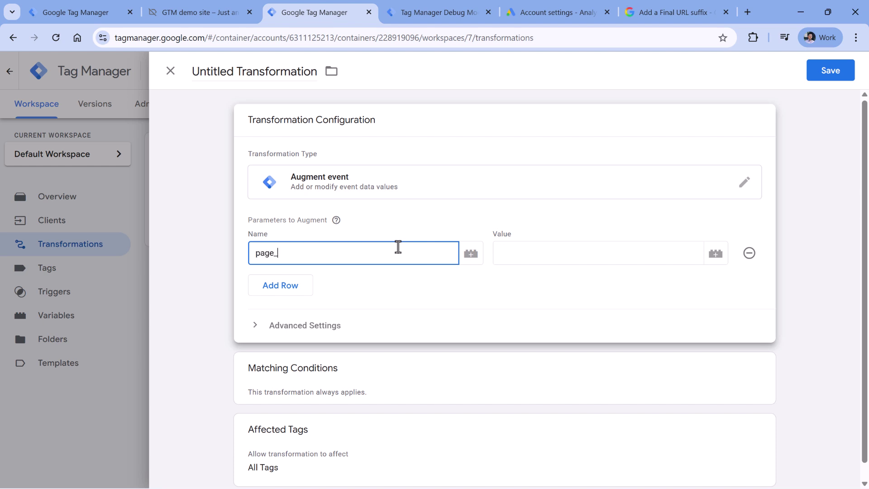
type("page_location")
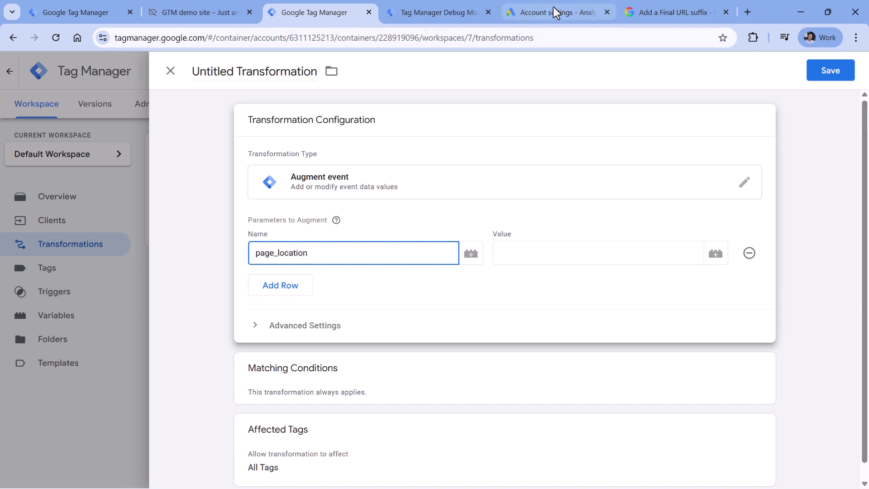
- Set page_location's value to the {{page_location with restored click ids}} variable
left_click(553, 10)
left_click_drag(446, 313, 465, 316)
left_click(322, 12)
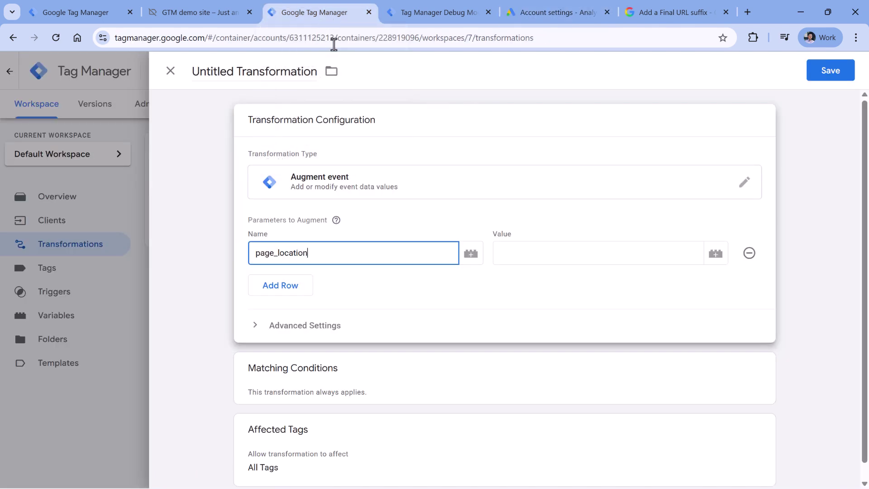
left_click(537, 257)
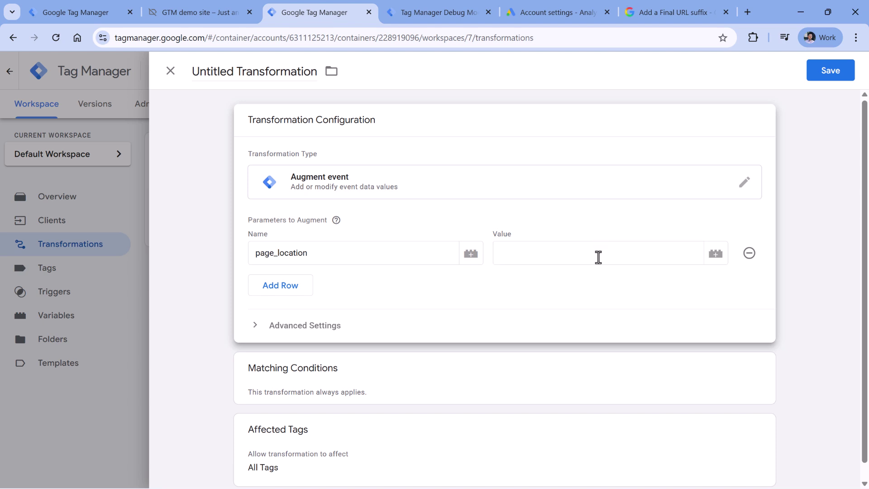
left_click(715, 260)
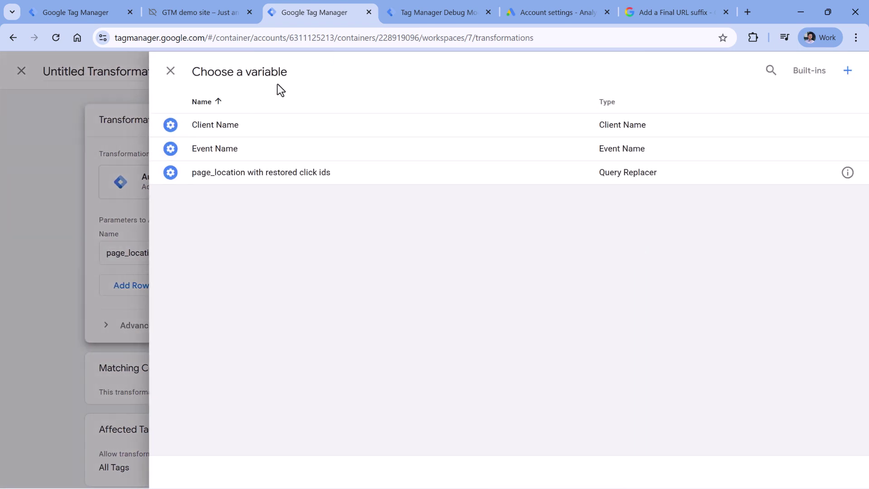
left_click(273, 176)
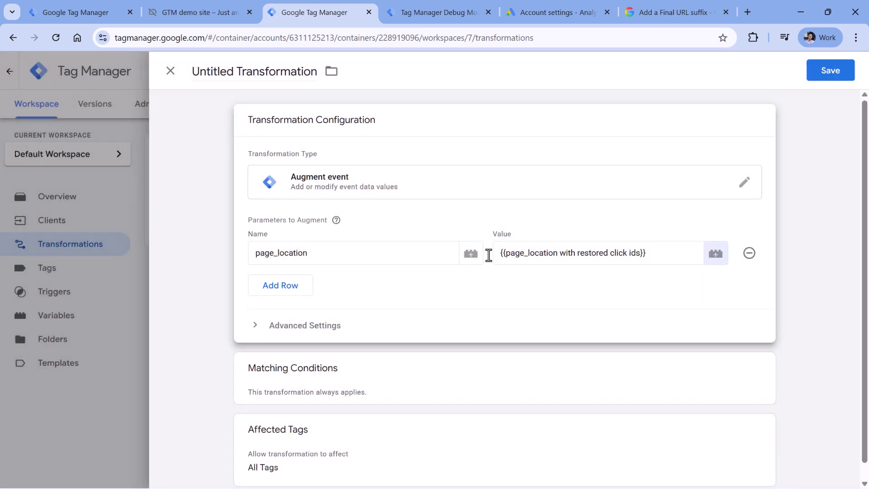
- Keep Always apply and All tags, name it 'page_location with restored clicked IDs', and save
left_click(348, 343)
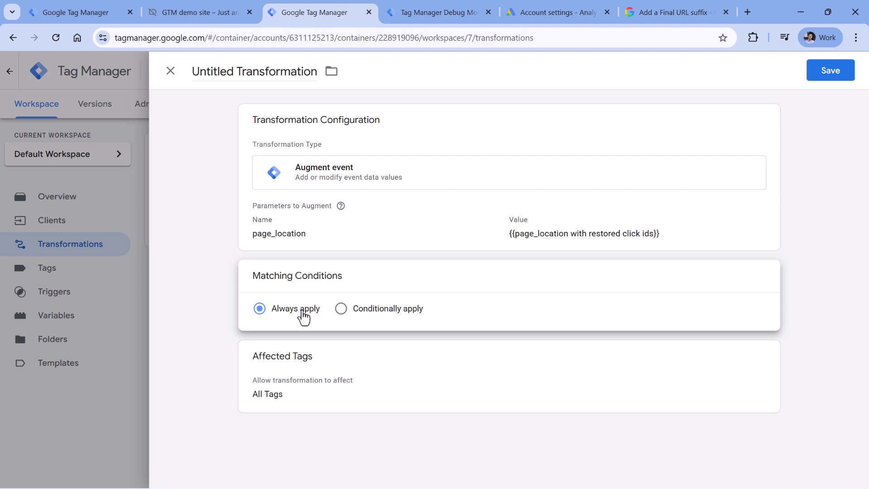
left_click(390, 345)
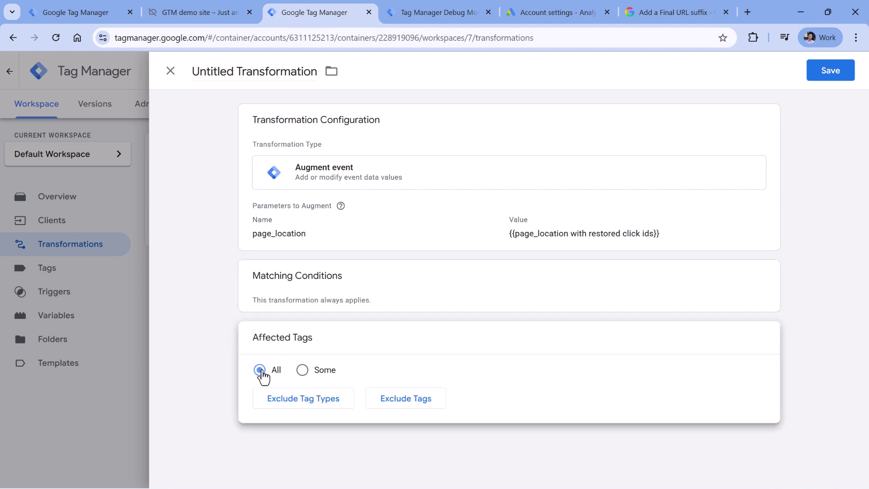
left_click(238, 72)
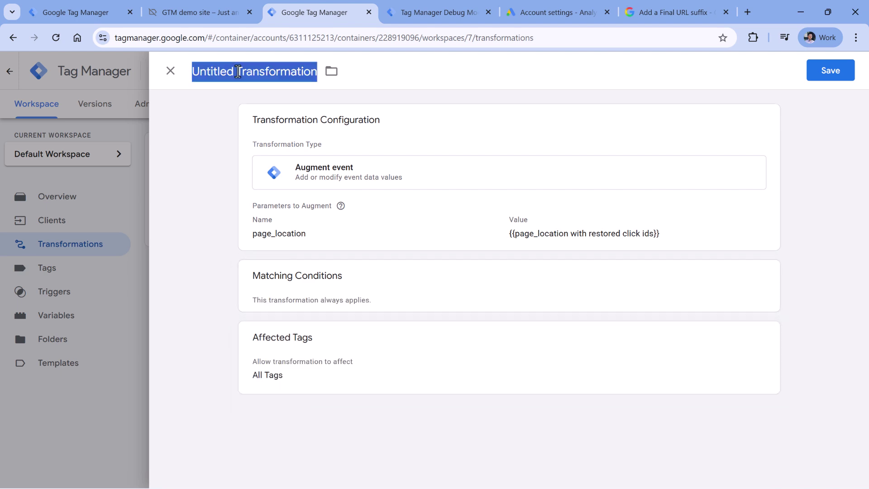
type("page_location with ")
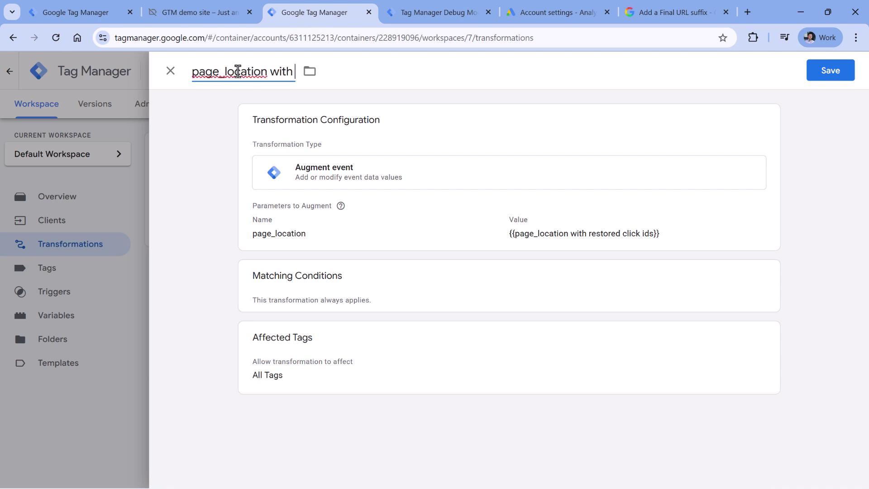
type("restored clicked ")
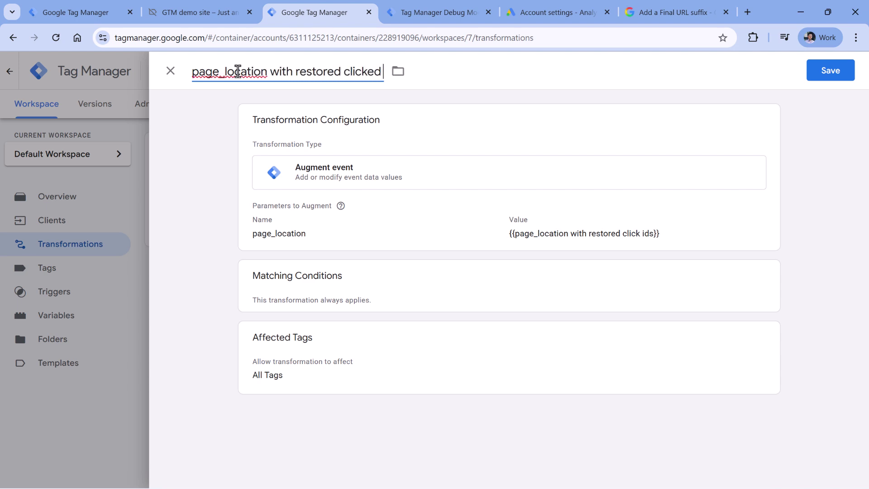
type("IDs")
left_click(830, 71)
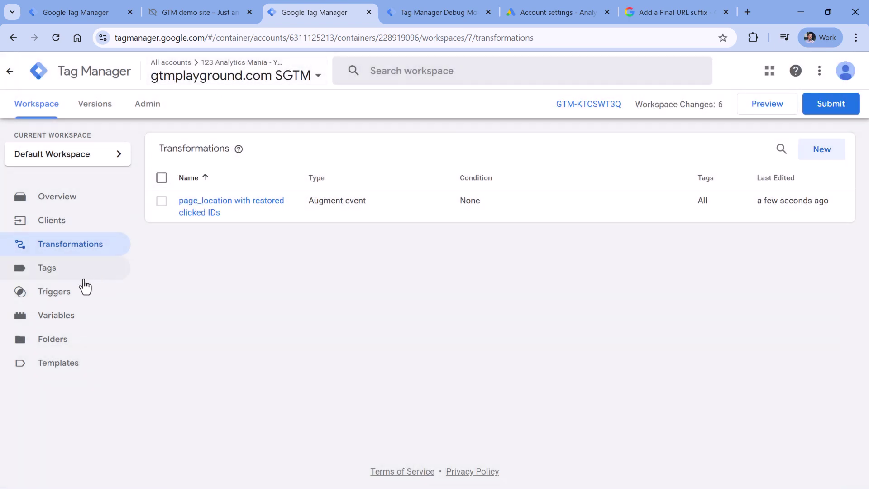
- Confirm the GA4 tag carries the new transformation, then start server container Preview
left_click(41, 272)
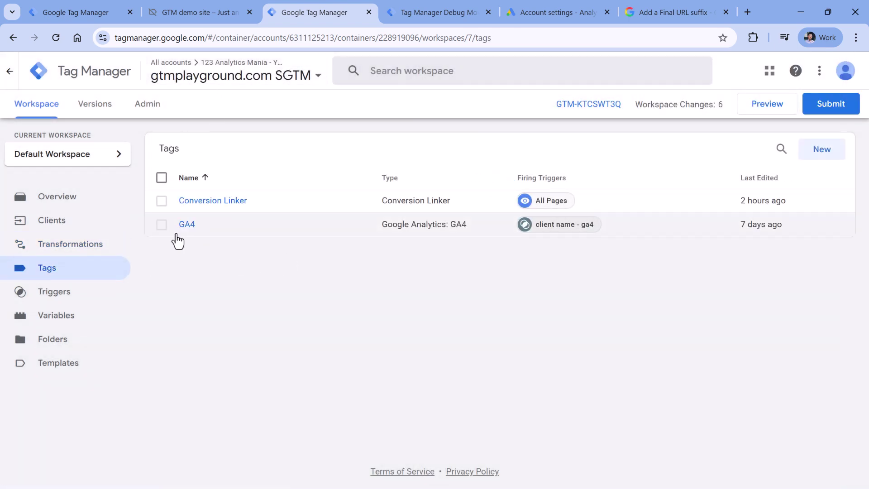
left_click(187, 224)
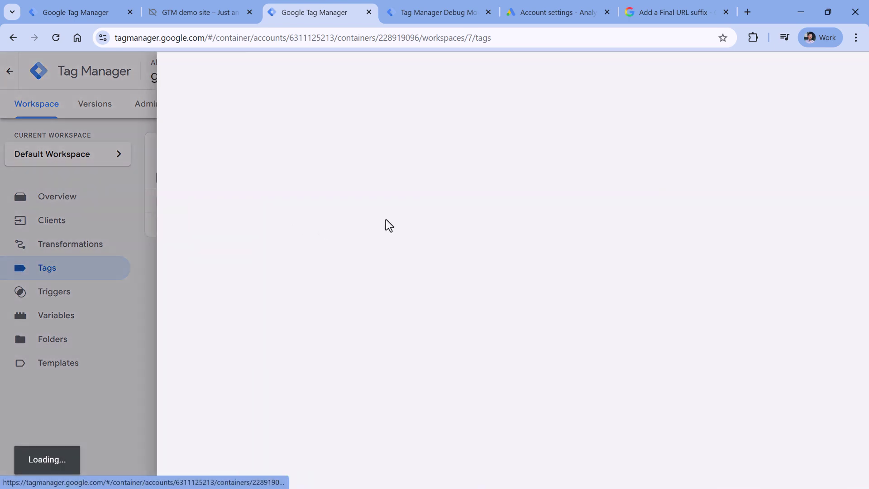
scroll(378, 219, "down", 5)
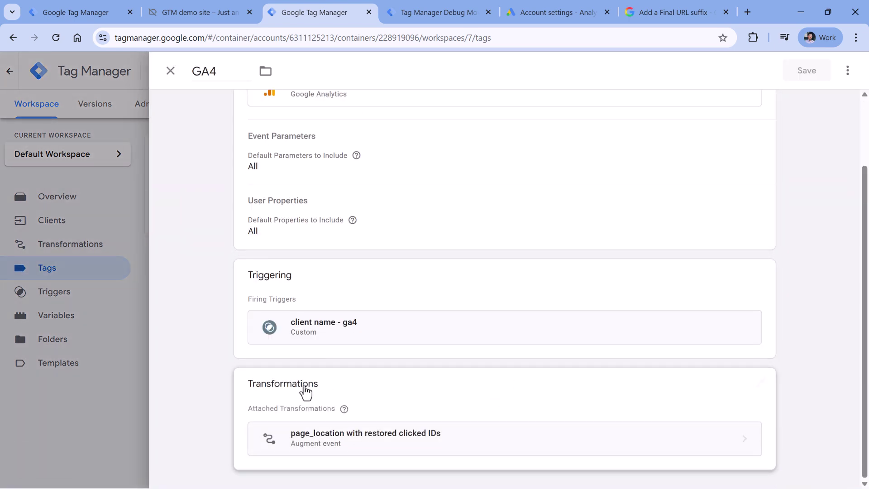
scroll(185, 98, "up", 1)
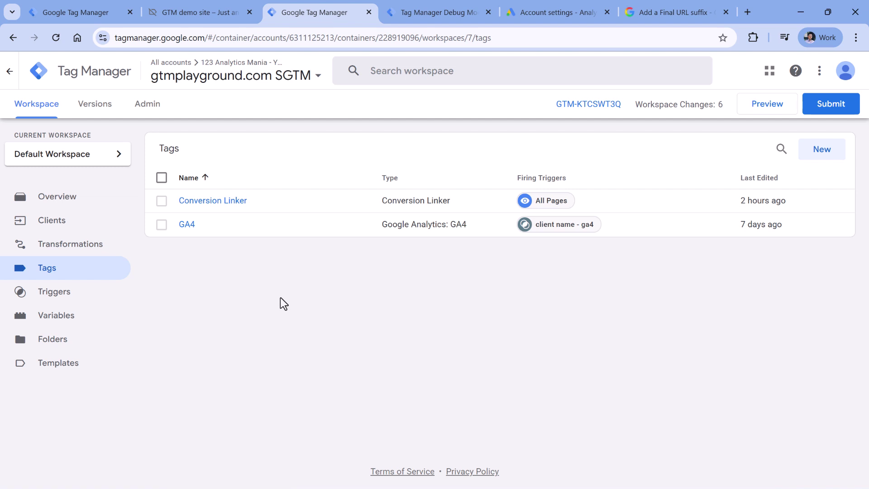
left_click(764, 112)
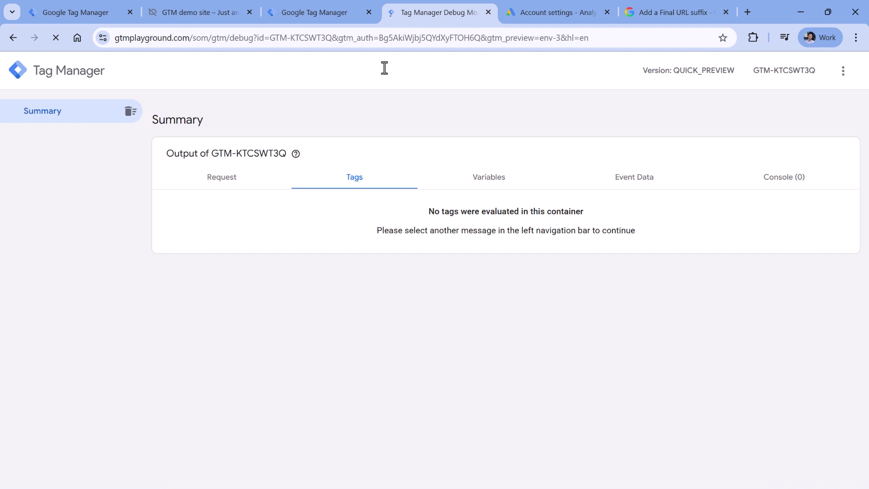
left_click(96, 15)
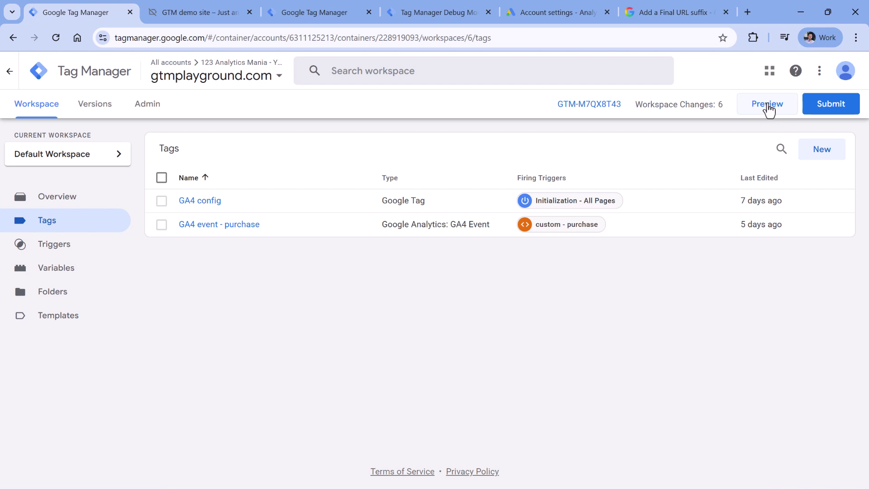
- Review the substitute c_gci, c_wbr and c_gbr parameters in the Google Ads tracking template
left_click(564, 12)
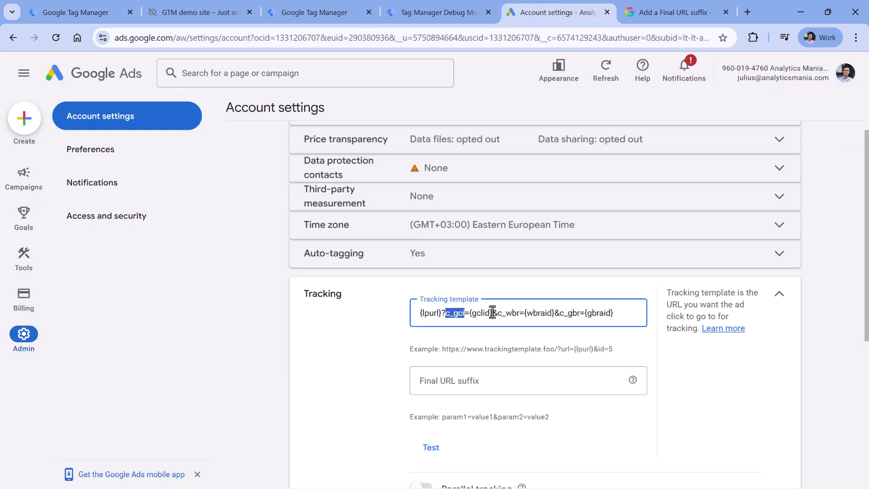
left_click(445, 317)
left_click_drag(445, 317, 627, 317)
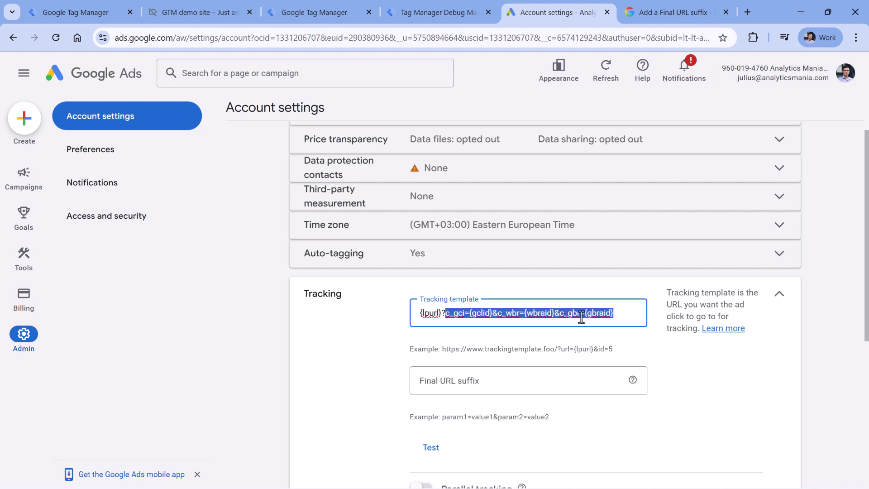
left_click(540, 317)
left_click_drag(447, 314, 464, 313)
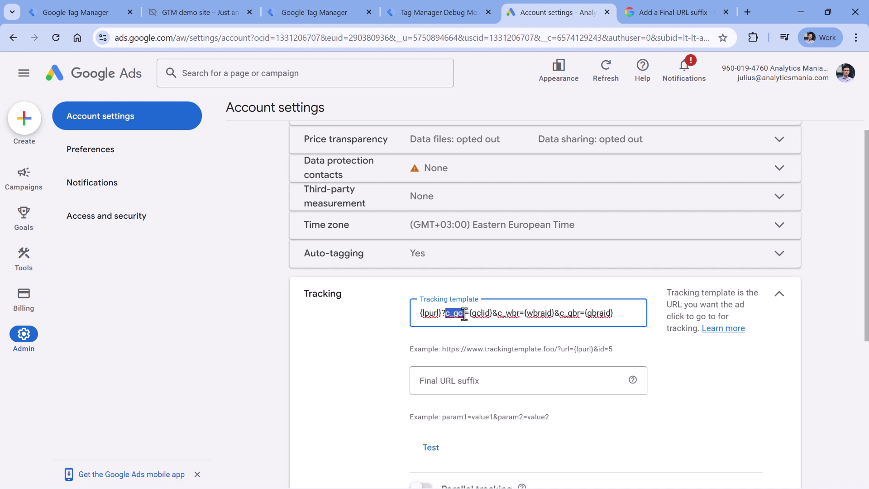
left_click(499, 313)
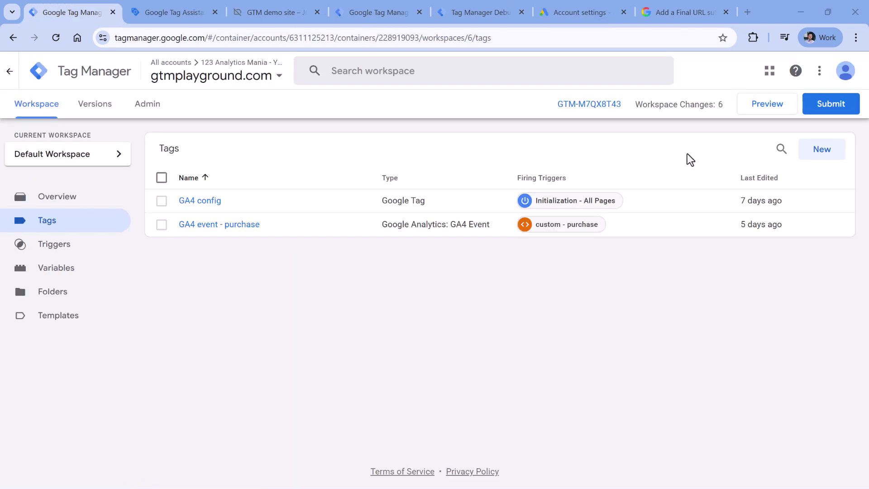
- Start a web container preview using the GTM demo site's address as the URL
left_click(766, 106)
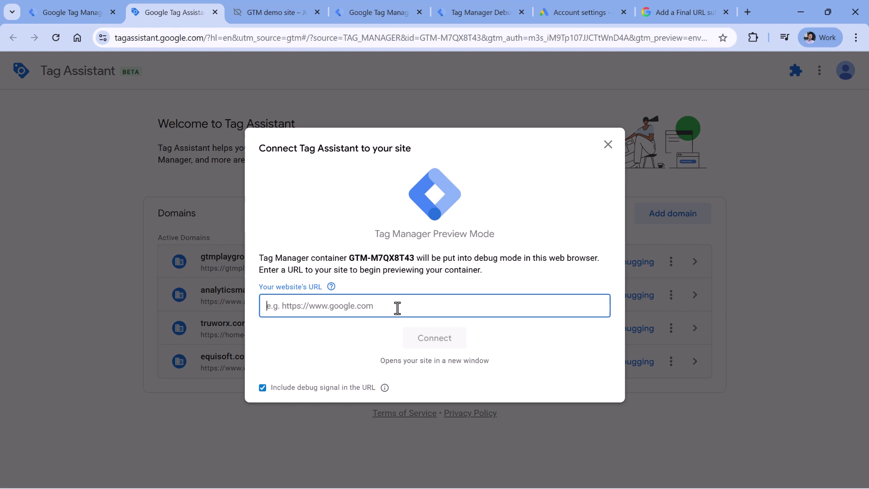
left_click(278, 11)
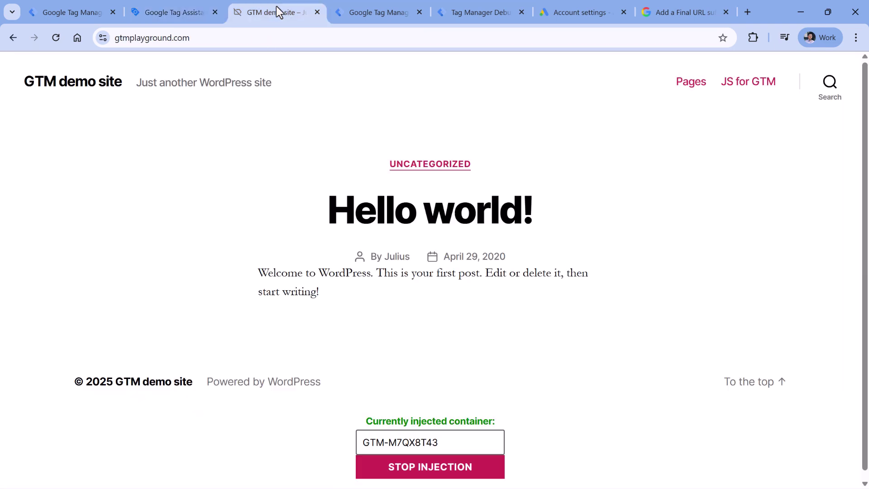
left_click(208, 39)
key("ctrl+c")
key("ctrl+shift+Tab")
key("ctrl+v")
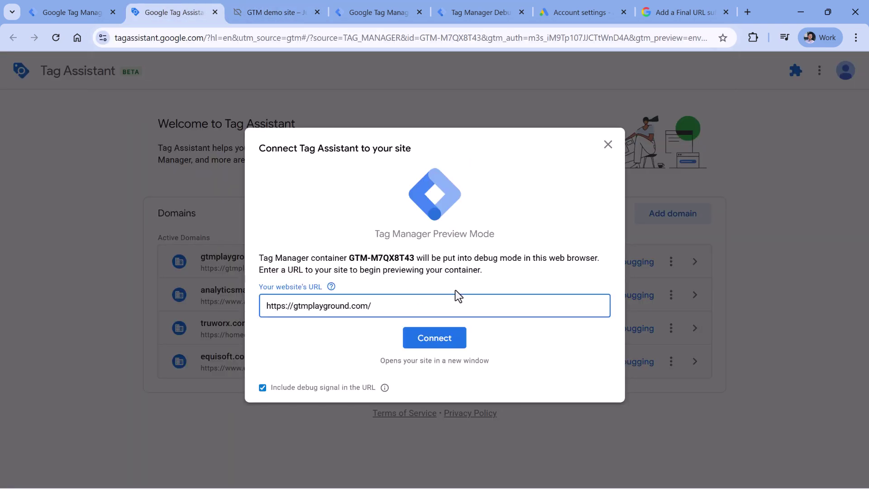
- Append the tracking template's substitute click-ID query string to the preview URL
left_click(570, 12)
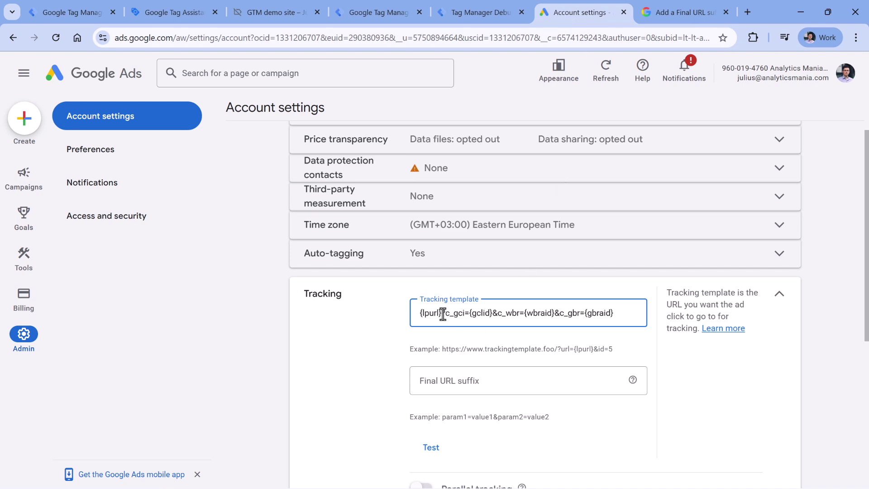
left_click_drag(443, 313, 629, 314)
key("ctrl+c")
left_click(175, 16)
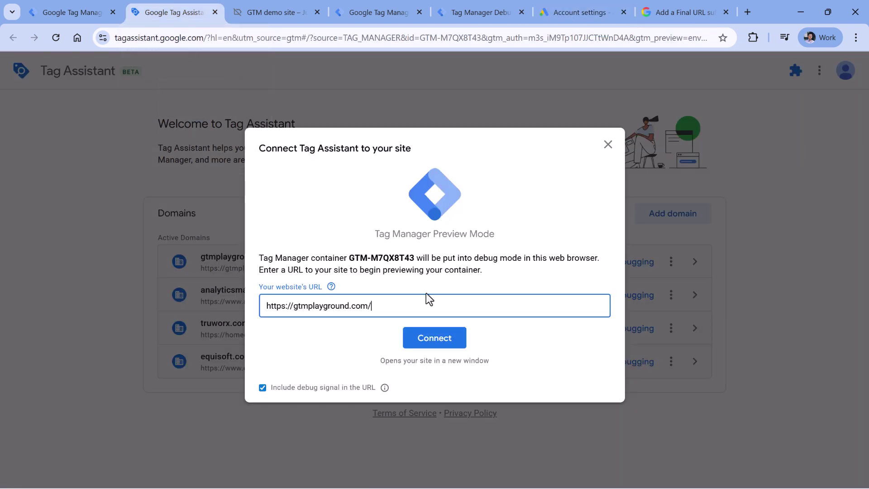
key("ctrl+v")
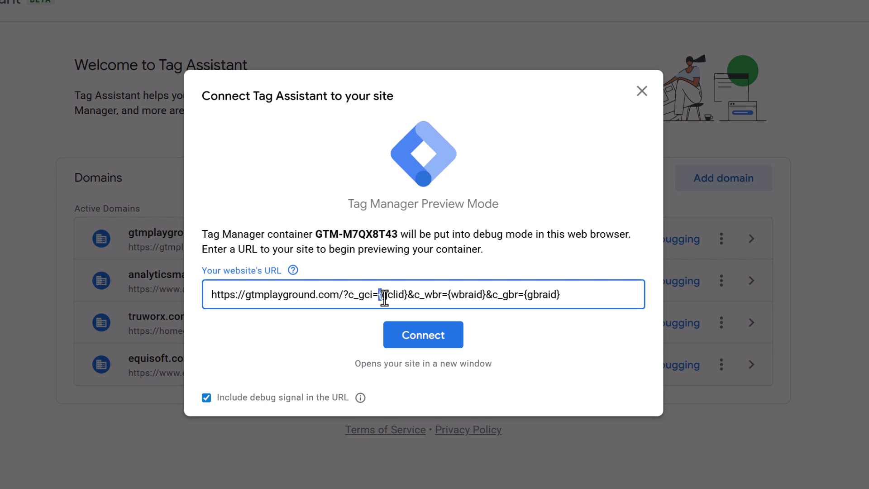
left_click_drag(384, 299, 408, 298)
type("1234567890")
left_click_drag(477, 294, 509, 294)
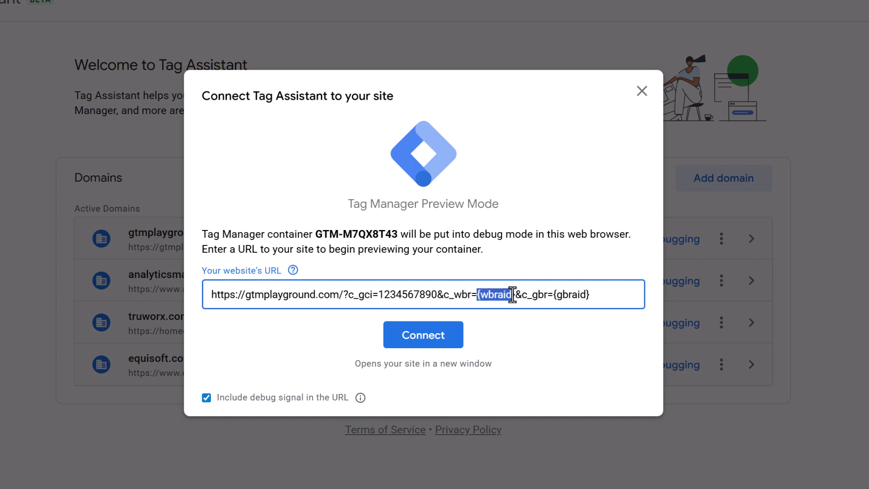
type("w1234567890")
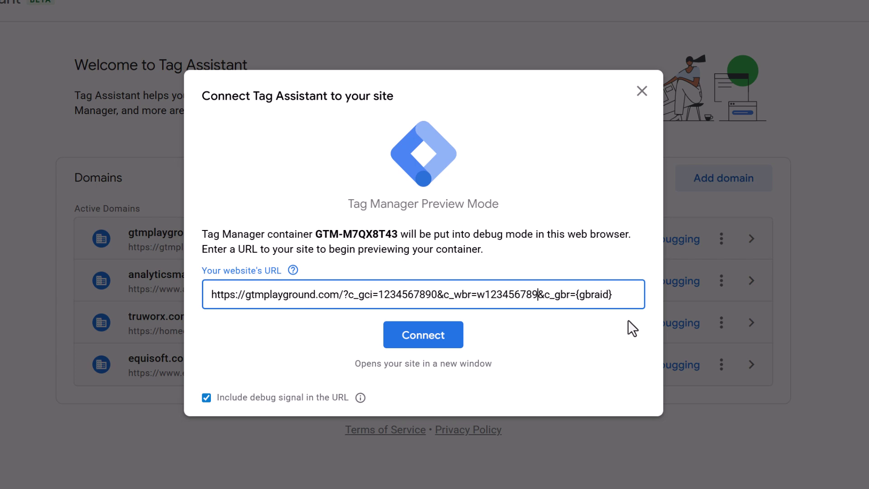
left_click_drag(582, 295, 631, 294)
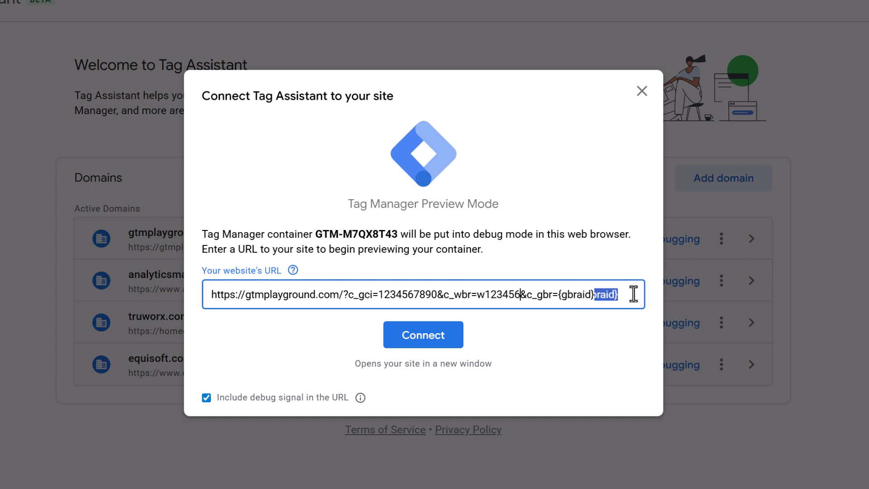
type("g1234567890")
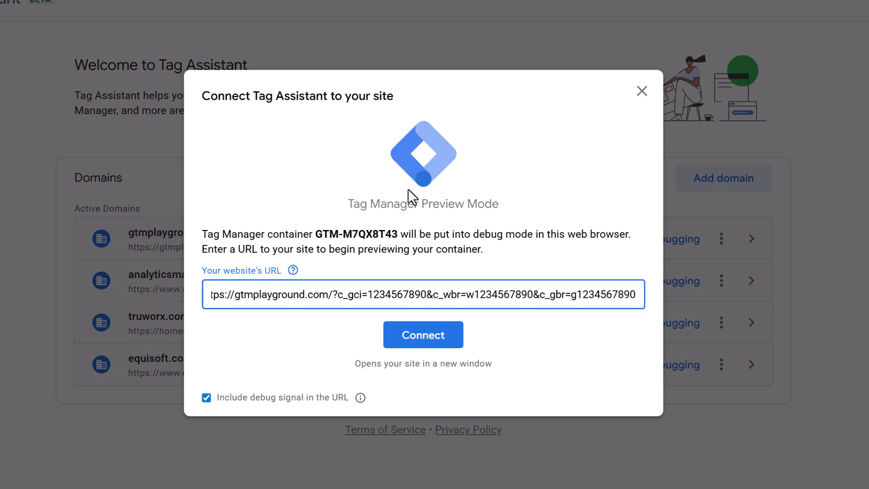
left_click(424, 349)
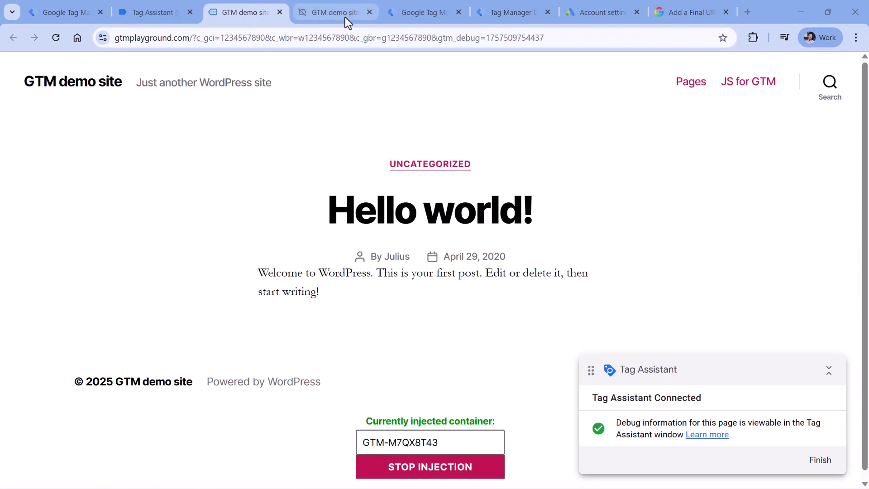
- In the server preview, select page_view and inspect its incoming HTTP request details
middle_click(345, 17)
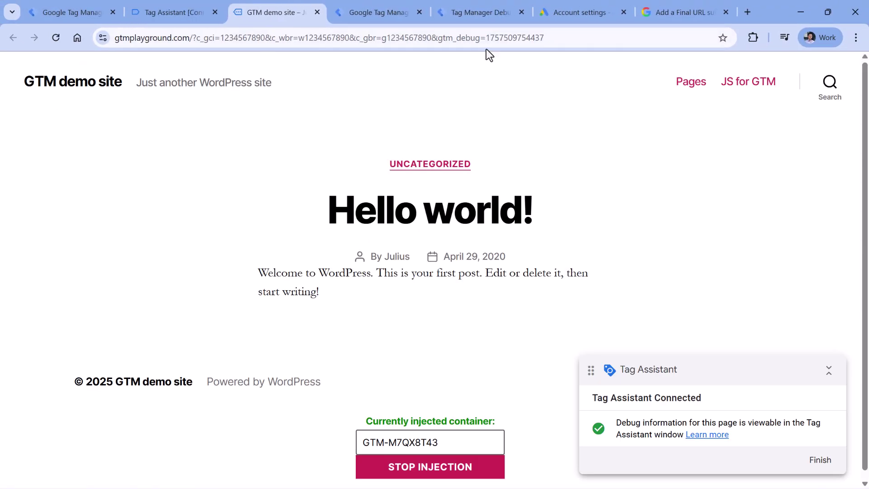
left_click(481, 13)
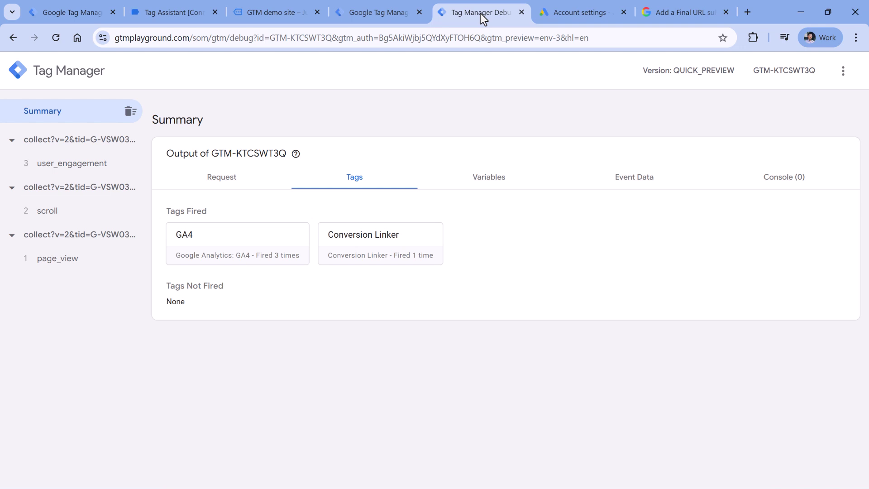
left_click(60, 266)
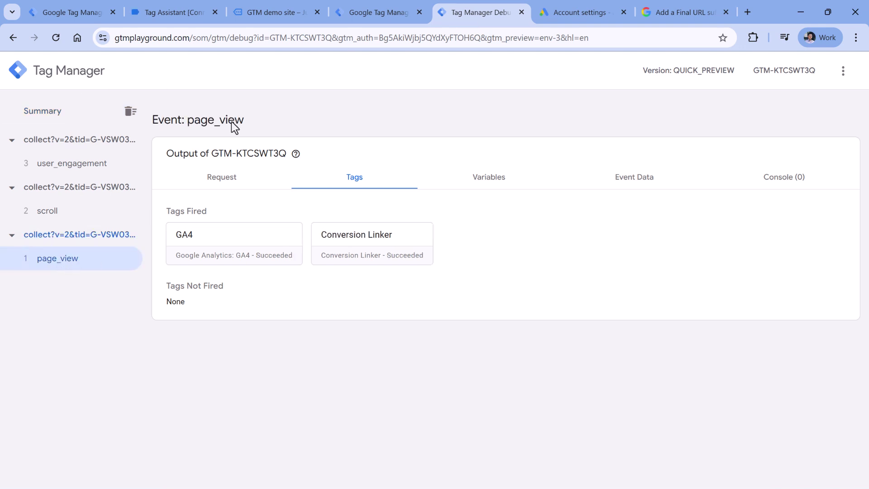
left_click(220, 183)
scroll(320, 276, "down", 1)
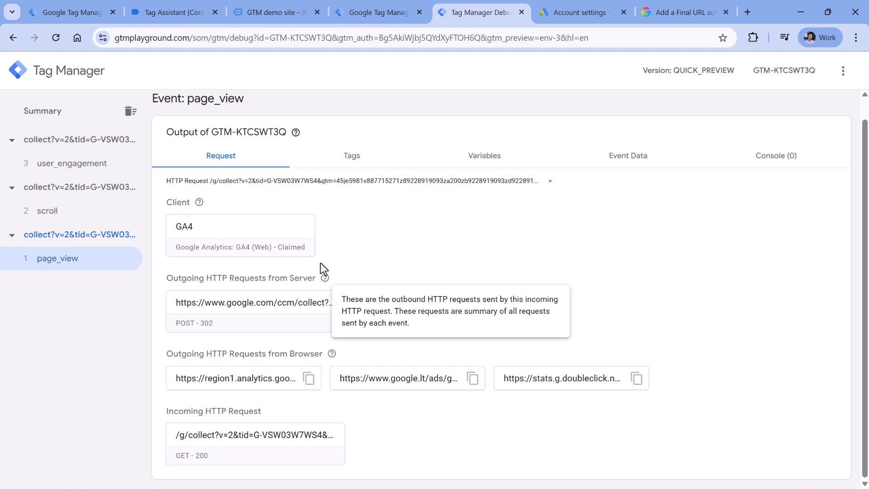
left_click(258, 443)
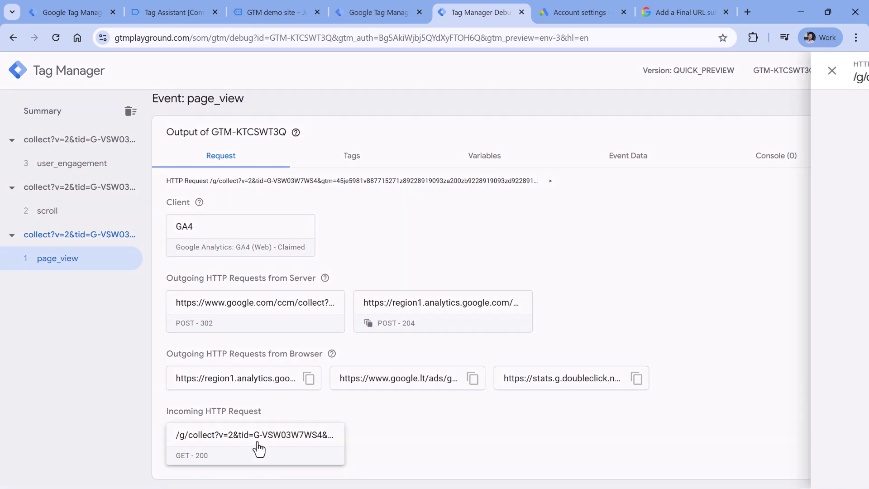
scroll(390, 213, "down", 15)
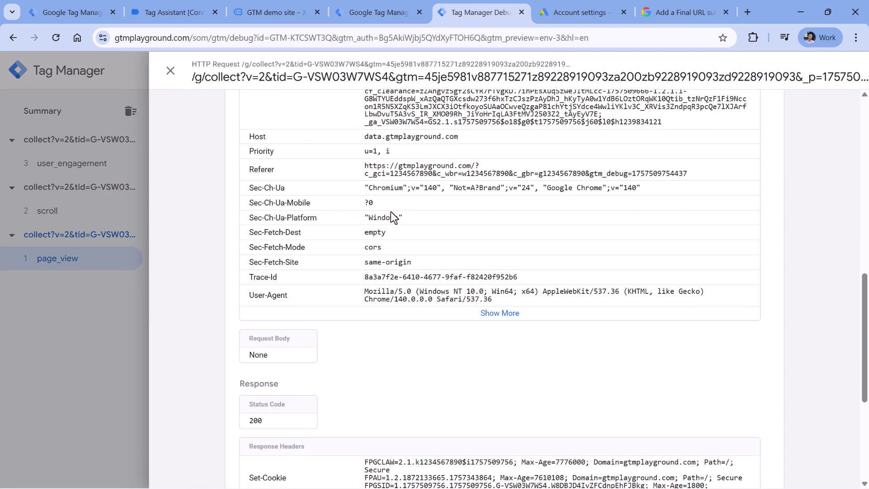
scroll(388, 211, "up", 15)
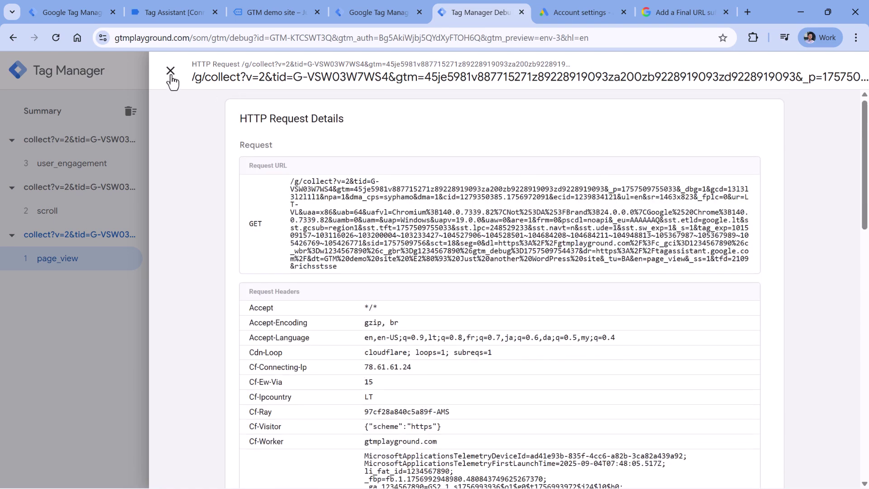
left_click(170, 71)
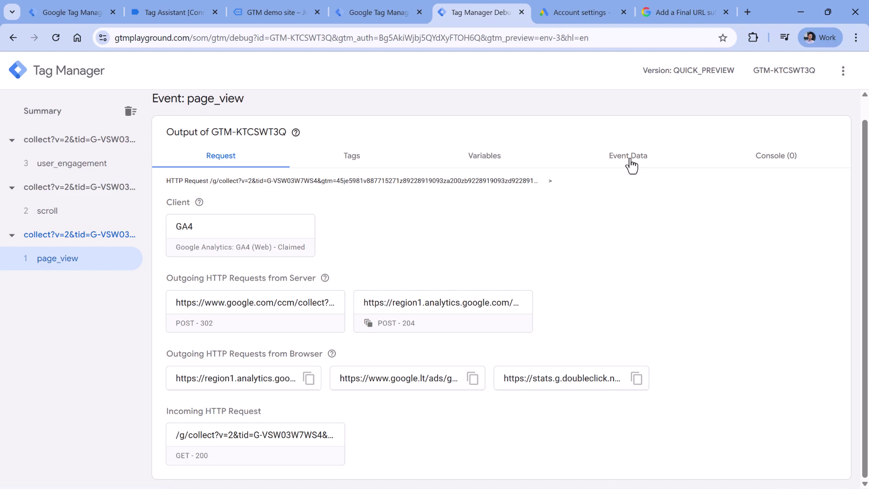
left_click(607, 162)
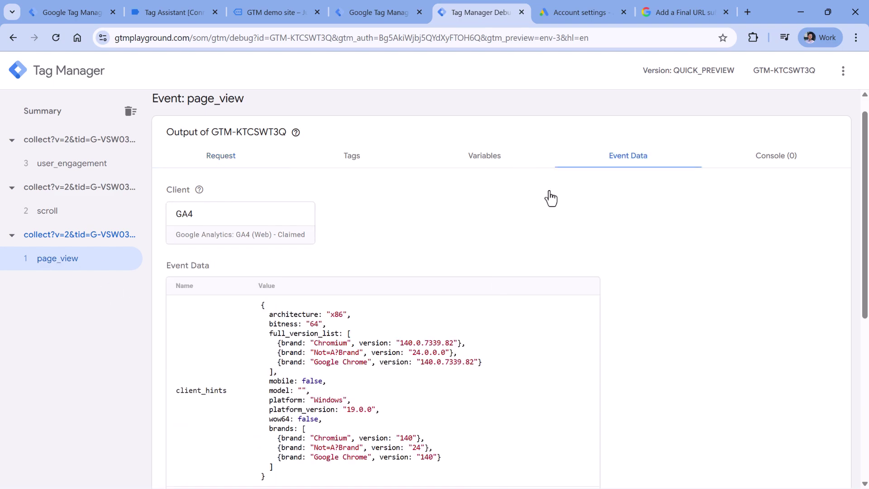
scroll(450, 243, "down", 3)
scroll(448, 245, "down", 3)
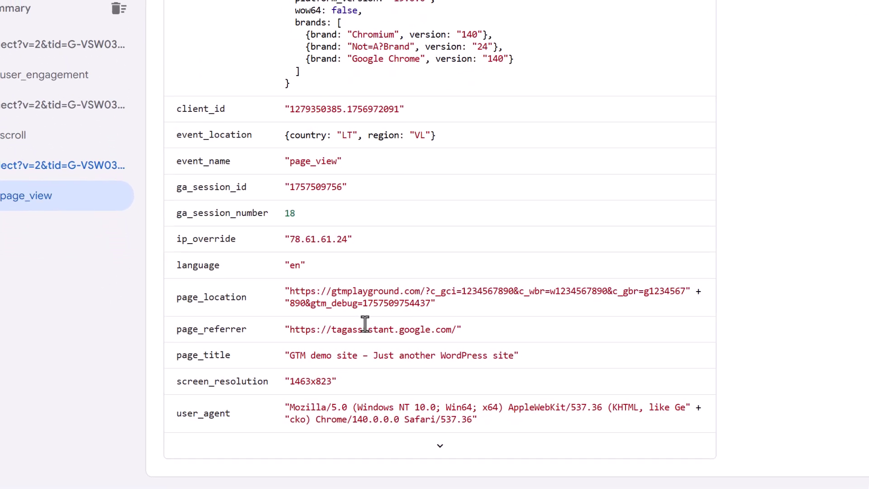
left_click_drag(295, 283, 444, 295)
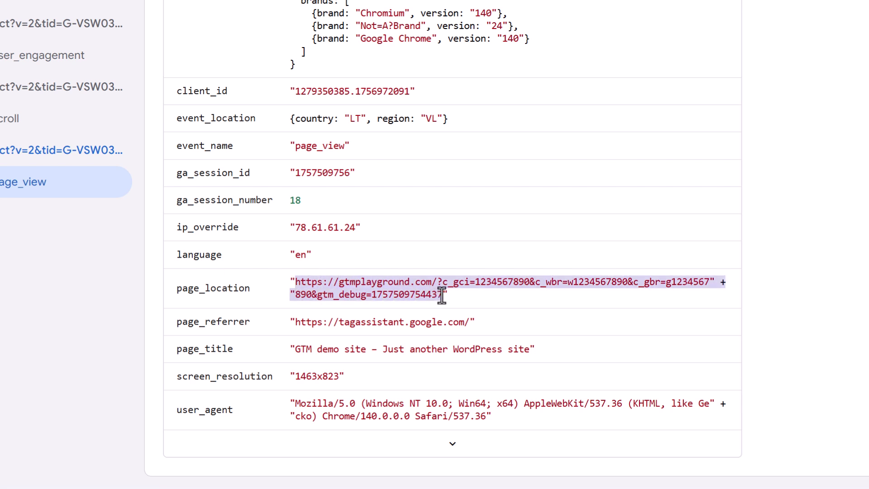
left_click(461, 303)
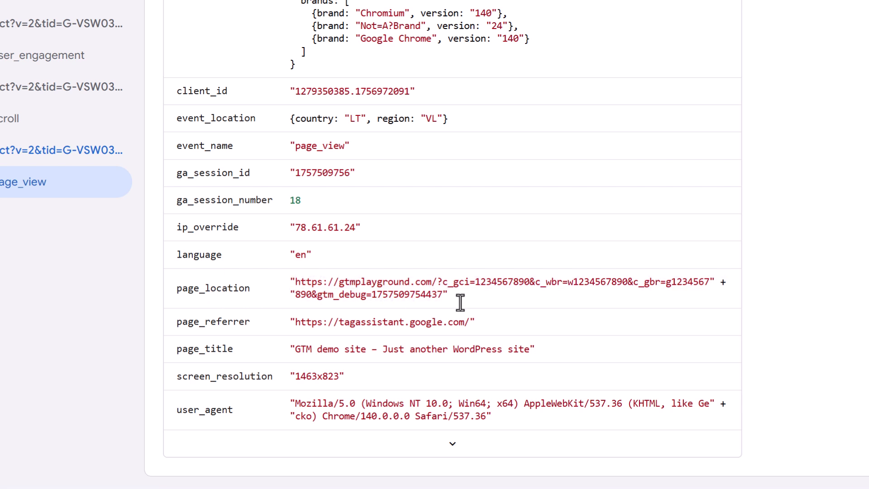
double_click(444, 280)
left_click(501, 288)
left_click_drag(474, 286, 446, 295)
left_click(529, 283)
left_click(627, 287)
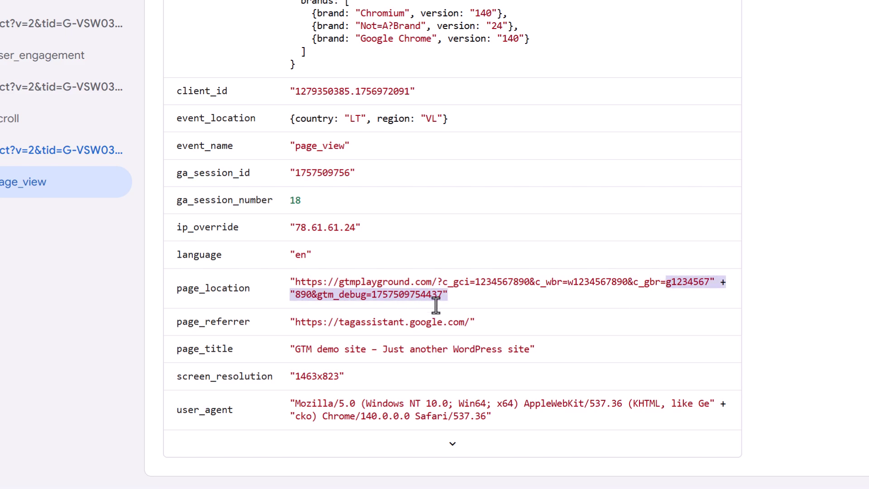
scroll(375, 306, "up", 7)
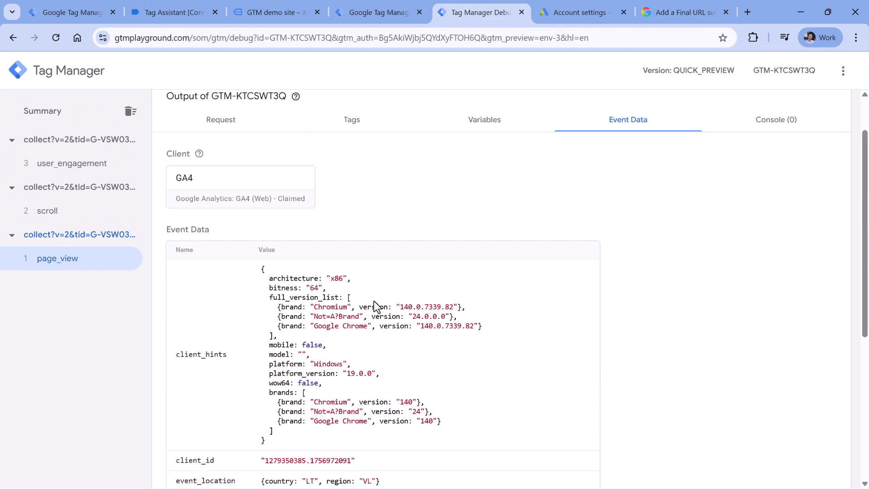
scroll(375, 307, "up", 2)
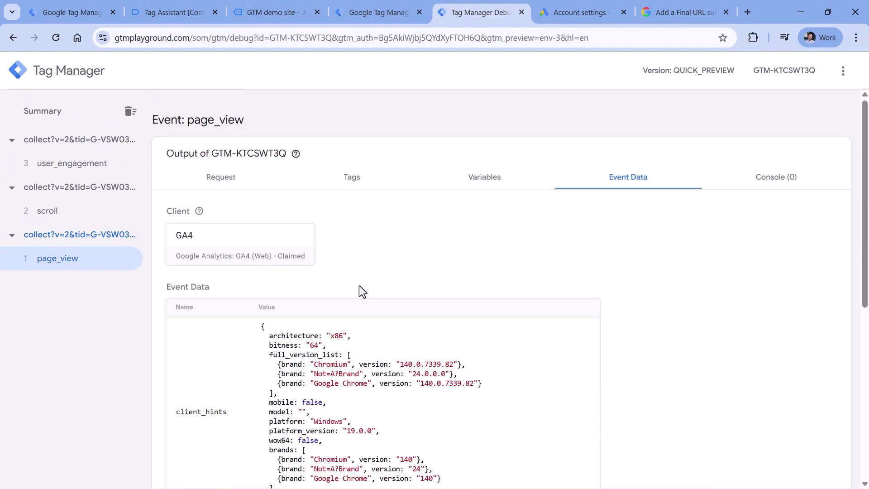
- Open the GA4 tag fired on page_view and locate its Modified Event Data
left_click(360, 178)
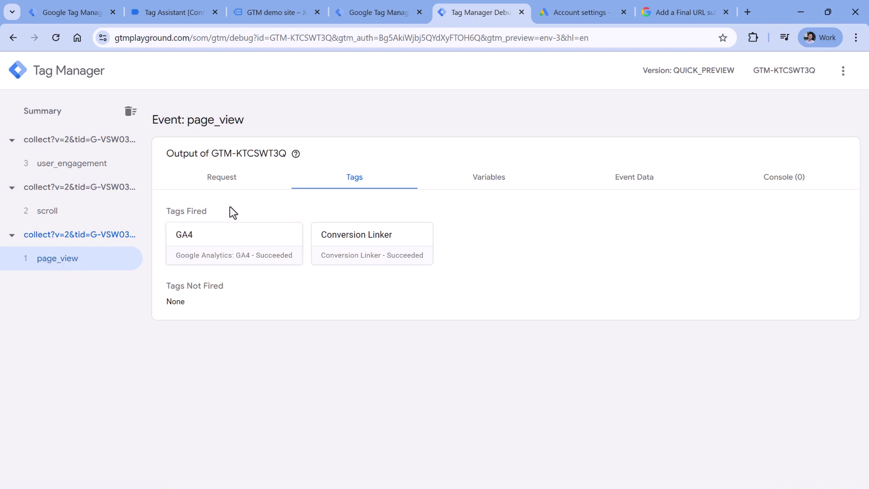
left_click(236, 245)
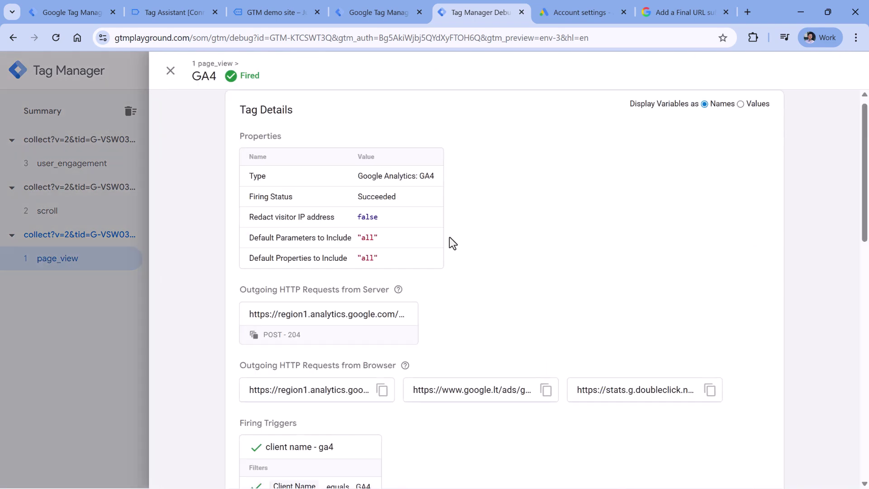
scroll(450, 237, "down", 3)
scroll(327, 214, "down", 10)
scroll(327, 215, "up", 5)
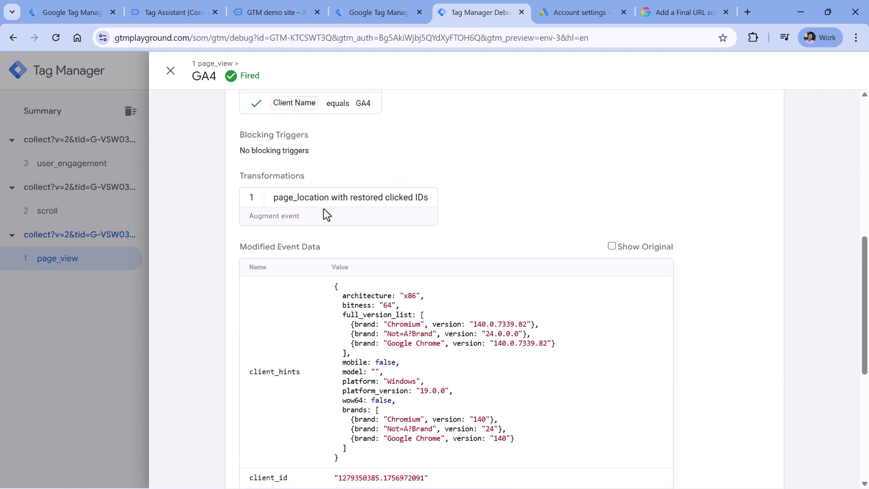
left_click_drag(240, 247, 323, 249)
left_click(322, 249)
- Confirm the modified page_location now contains gclid, wbraid and gbraid, then close the tag details
scroll(374, 219, "up", 5)
scroll(480, 218, "down", 2)
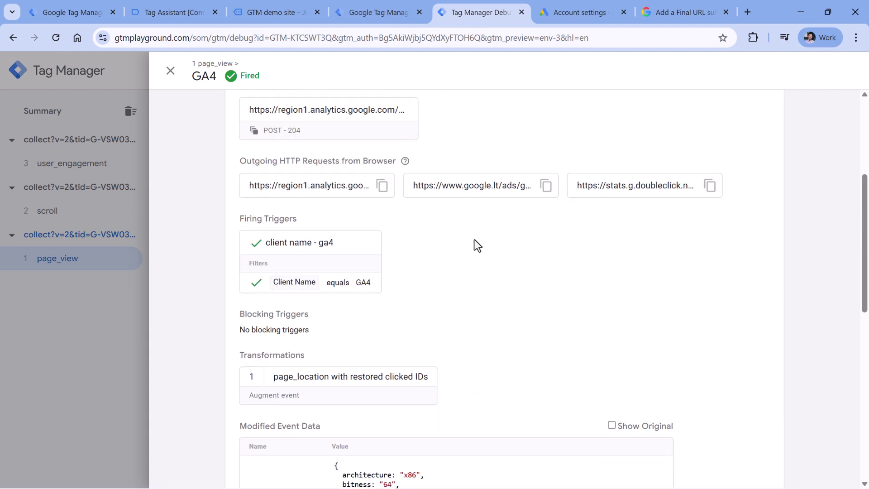
scroll(476, 259, "down", 10)
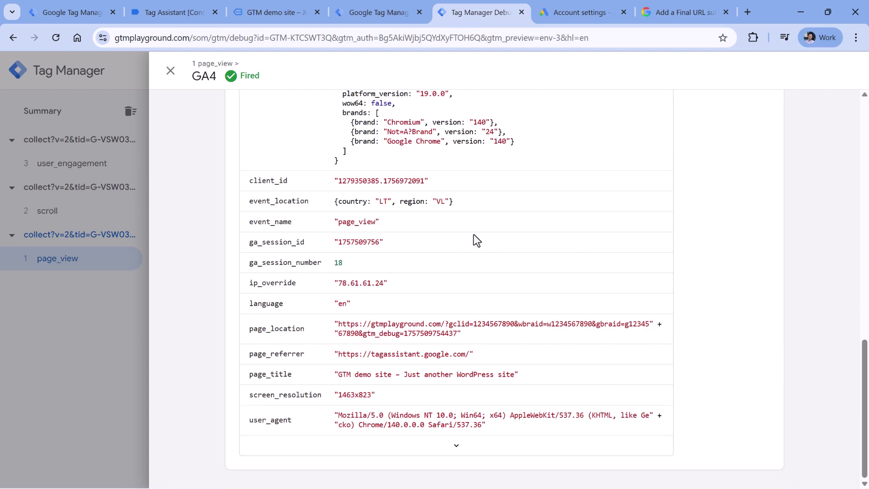
left_click_drag(335, 324, 462, 341)
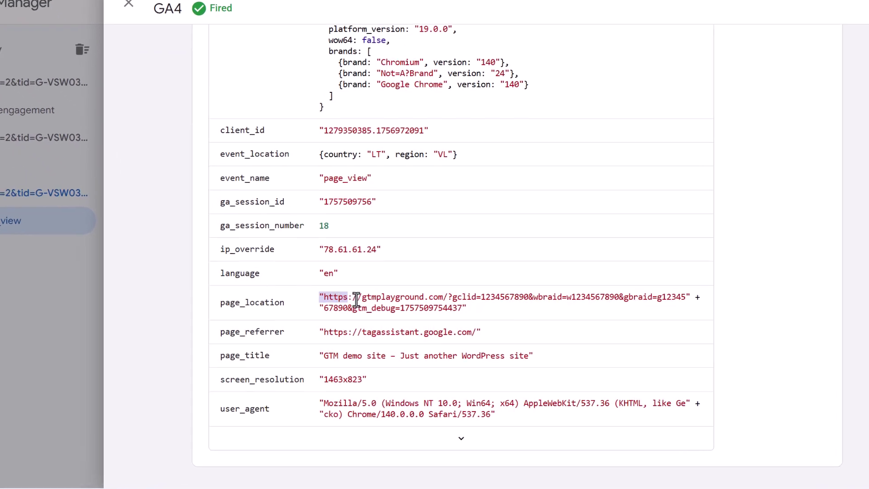
left_click(470, 309)
double_click(465, 288)
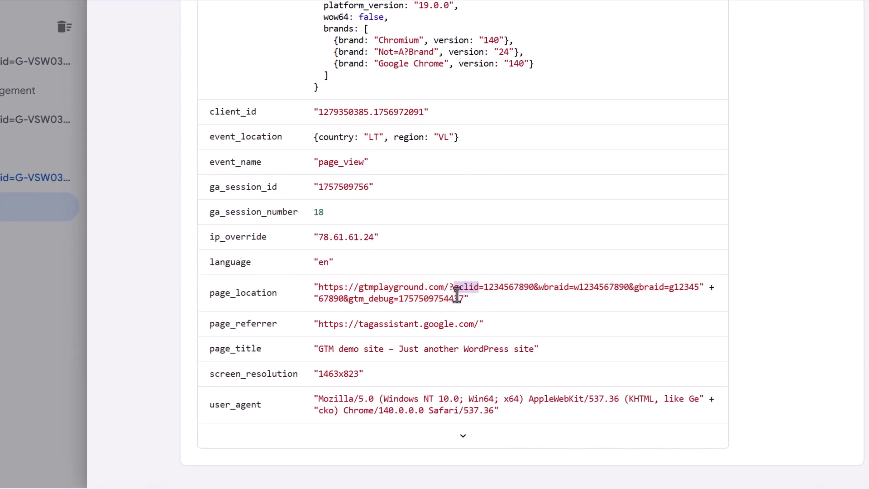
left_click(468, 299)
double_click(466, 287)
left_click(555, 287)
double_click(553, 287)
double_click(651, 287)
left_click(625, 290)
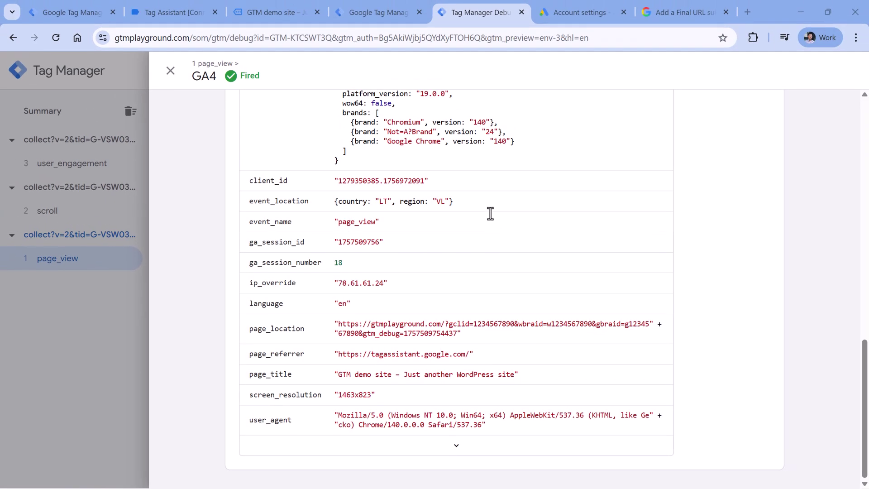
left_click(171, 72)
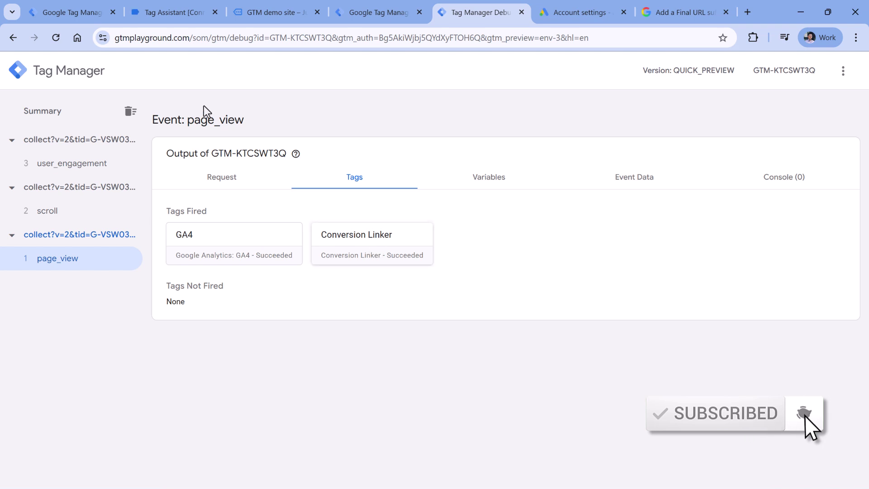
- Inspect the page_view HTTP response and confirm the FPGCLAW Set-Cookie holds the restored click ID
left_click(222, 177)
scroll(260, 364, "down", 1)
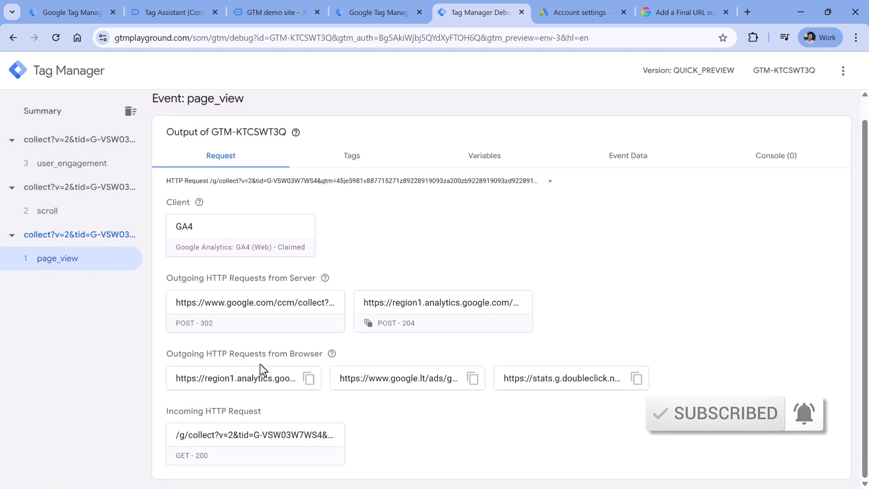
left_click(258, 444)
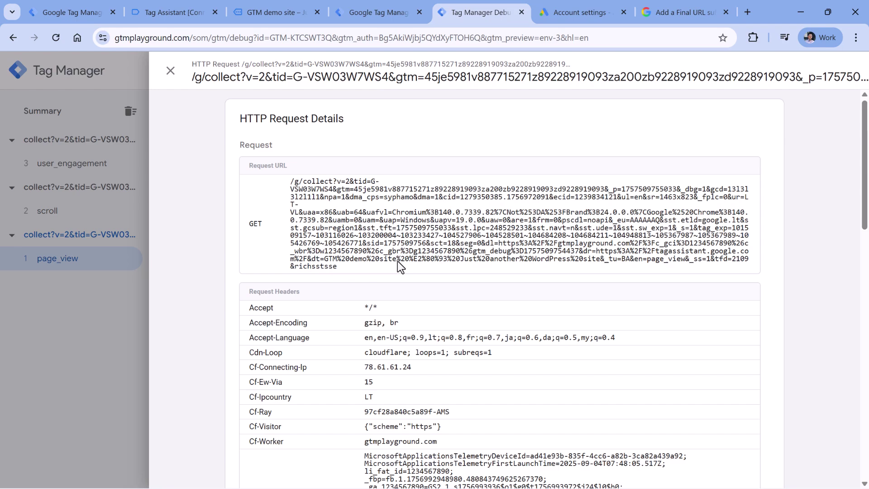
scroll(398, 262, "down", 10)
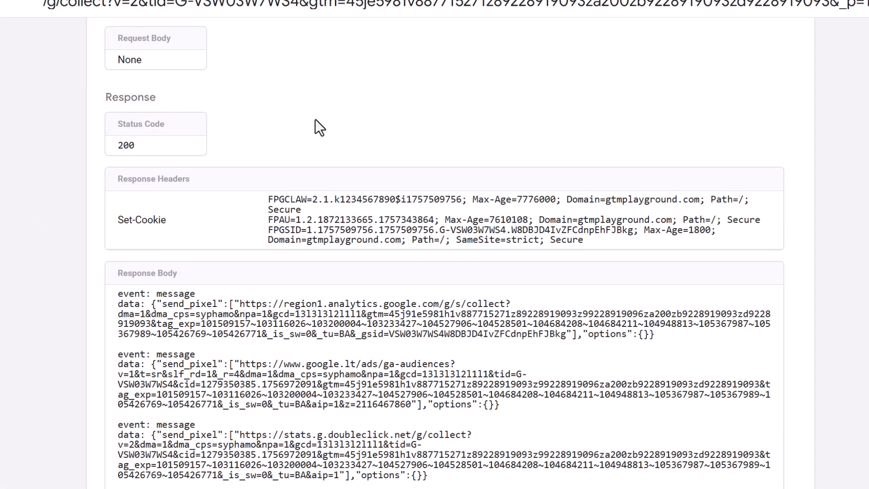
left_click_drag(268, 199, 381, 202)
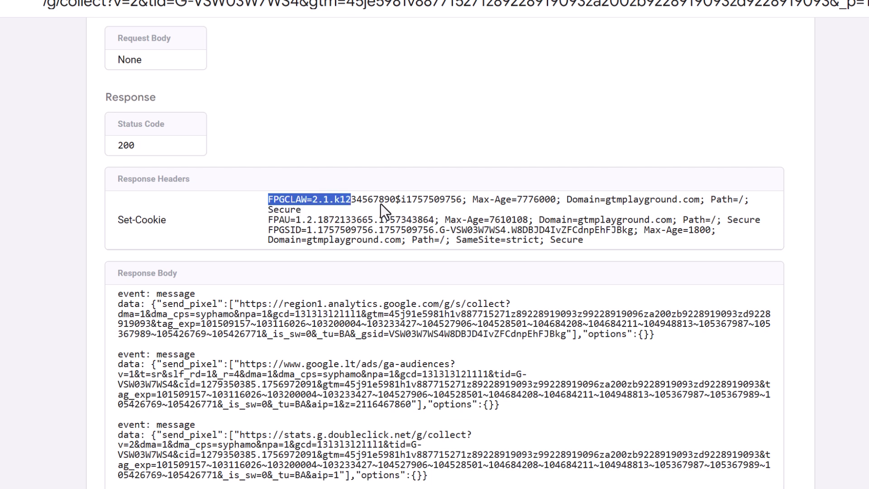
left_click(460, 203)
left_click_drag(268, 199, 460, 202)
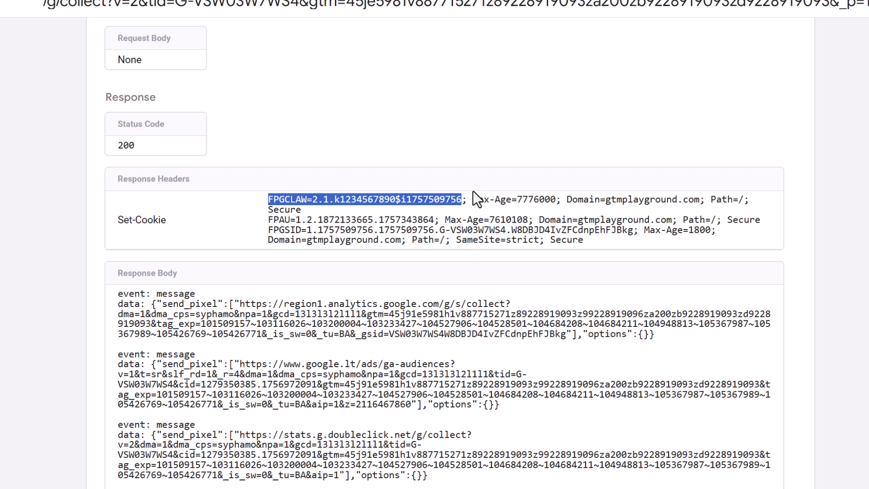
left_click(460, 212)
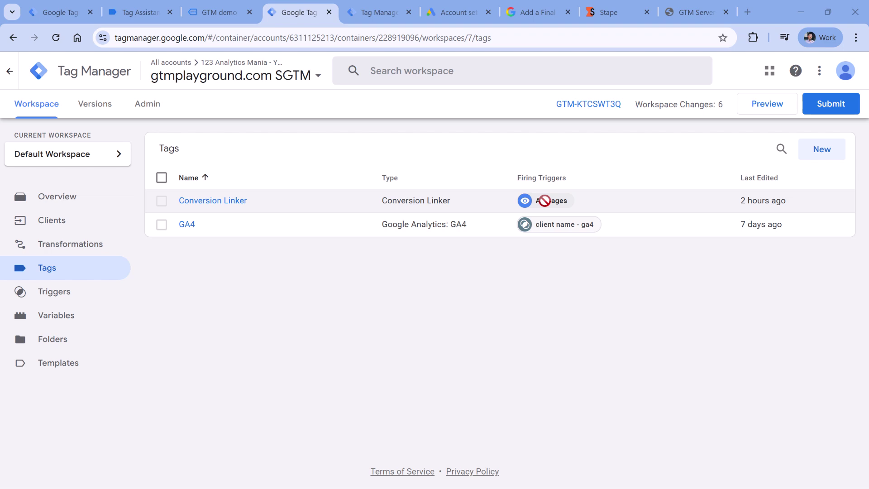
- Inspect the /som/ request URL in the demo site's network log, then go to Stape's Power-Ups
left_click(218, 13)
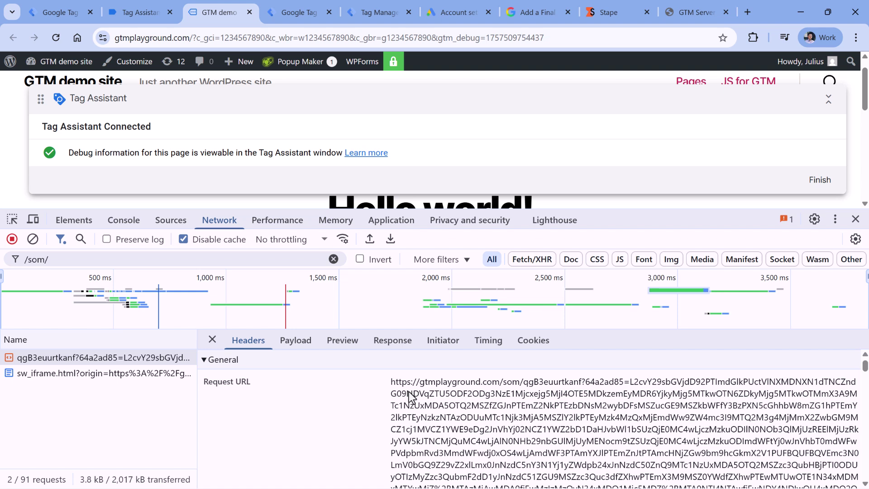
left_click_drag(391, 382, 527, 387)
left_click(561, 420)
scroll(561, 405, "down", 1)
scroll(561, 406, "up", 1)
left_click_drag(521, 385, 701, 453)
scroll(677, 434, "down", 5)
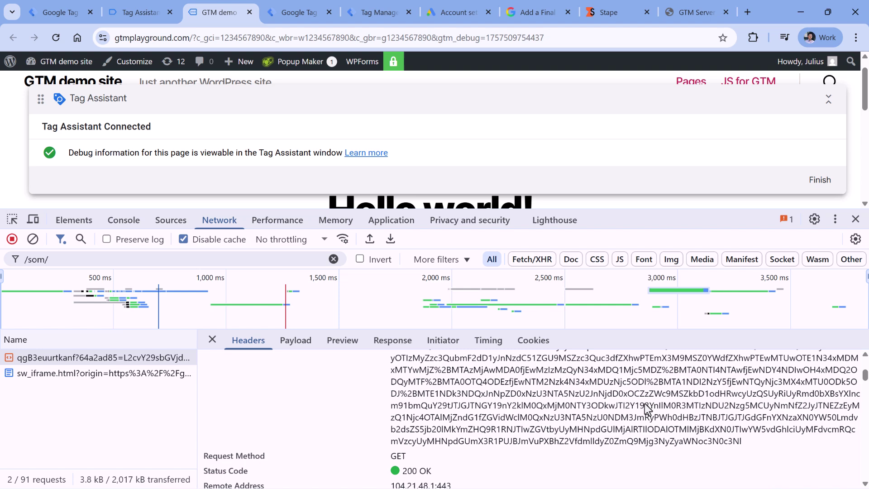
scroll(656, 428, "up", 3)
left_click(638, 421)
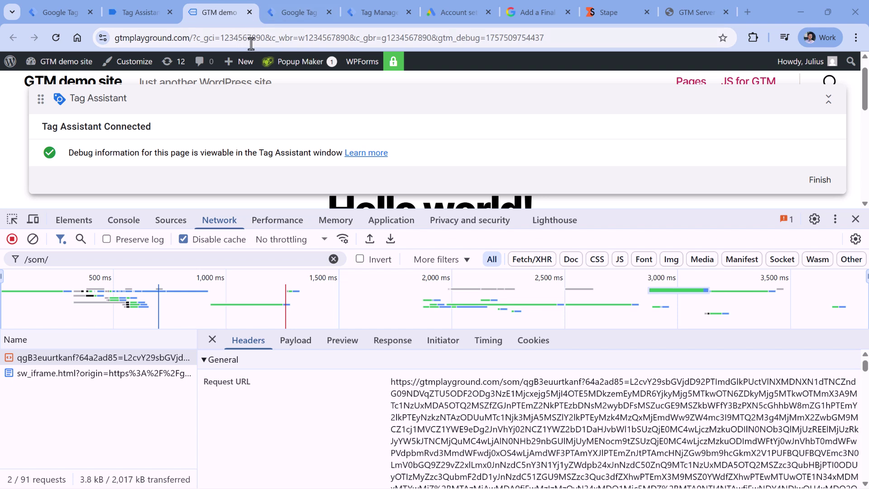
left_click_drag(450, 97, 448, 107)
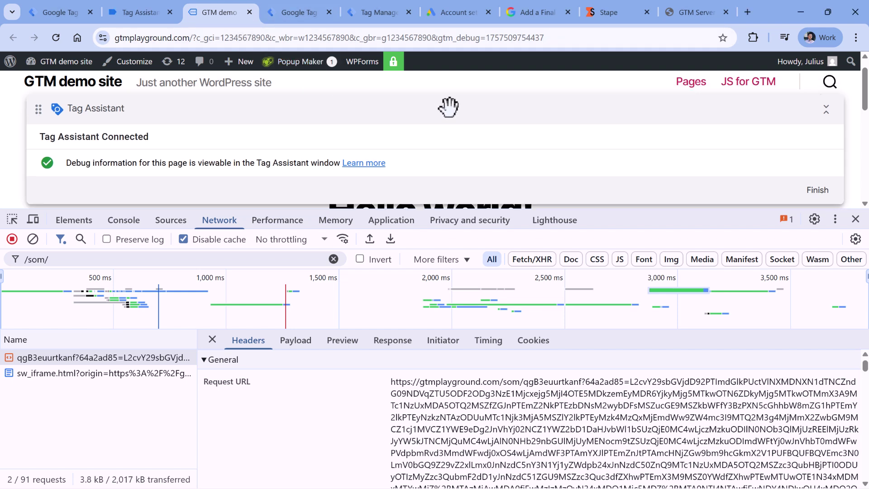
left_click(610, 16)
- Point out the Custom Loader power-up and its Recommended label on Stape's Power-Ups page
left_click_drag(132, 245, 202, 250)
left_click(159, 267)
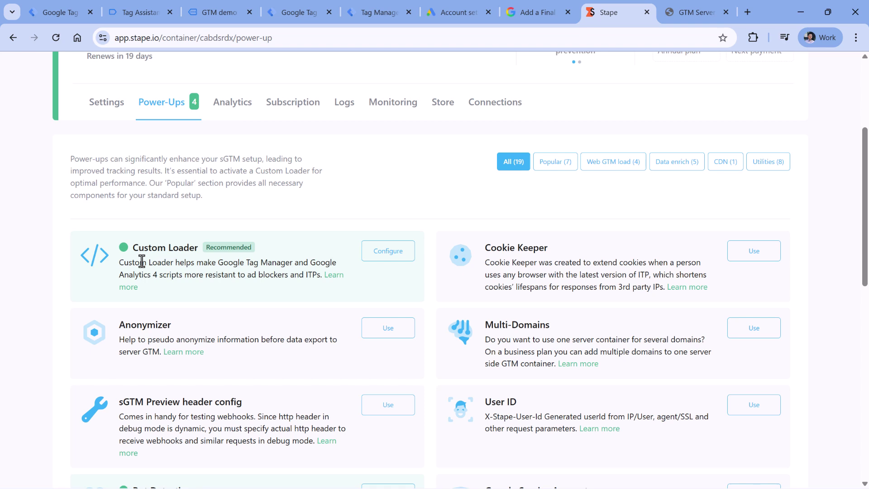
left_click_drag(132, 247, 202, 250)
left_click(227, 248)
double_click(226, 248)
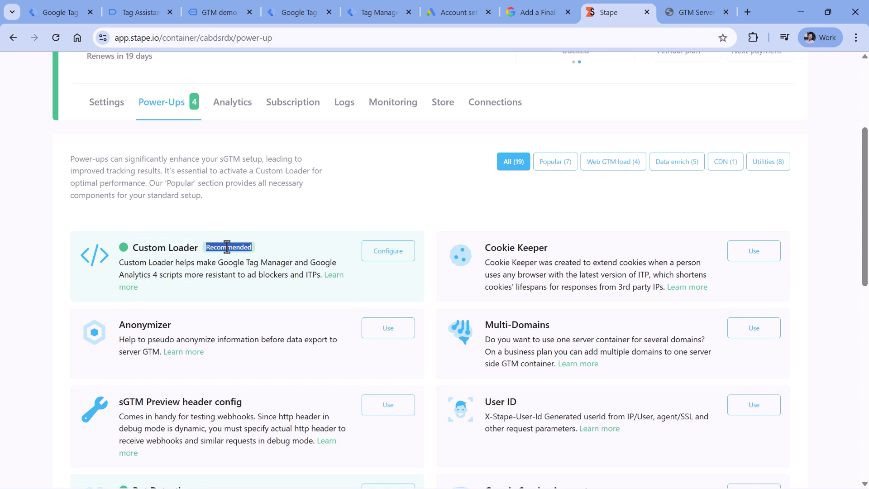
left_click(226, 249)
double_click(226, 248)
left_click(220, 261)
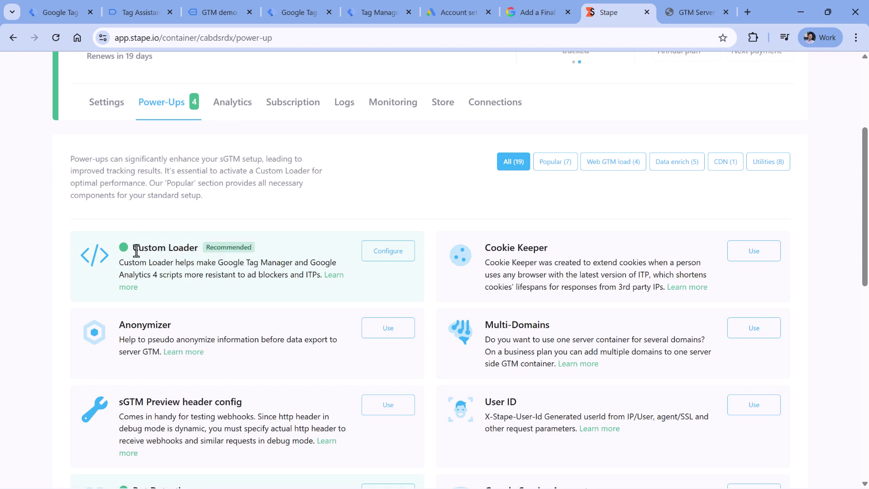
left_click_drag(133, 248, 199, 249)
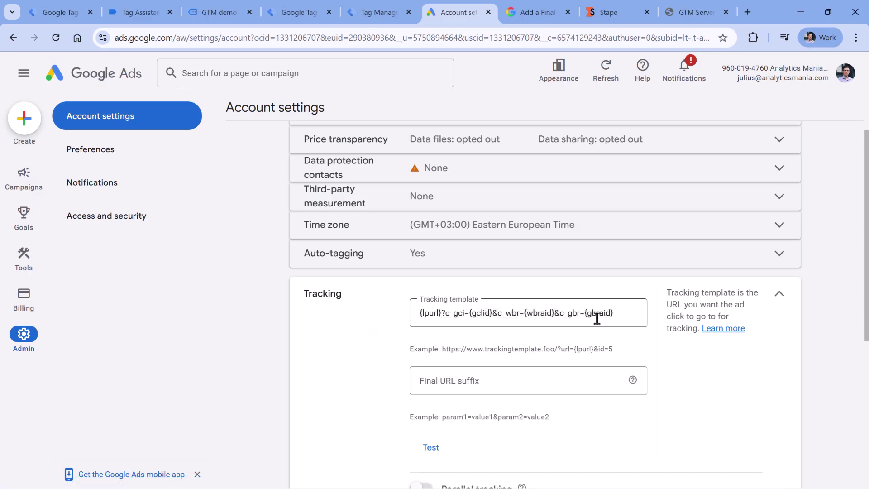
- Append &c_med=cpc&c_src=google&c_cam={campaignid}&c_ter={keyword}&c_con={adgroupid} to the tracking template
left_click(614, 312)
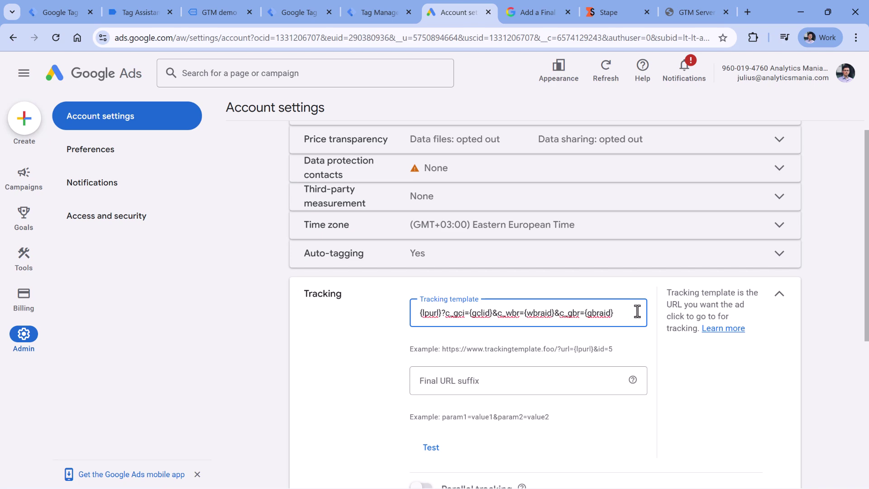
type("&c_med=")
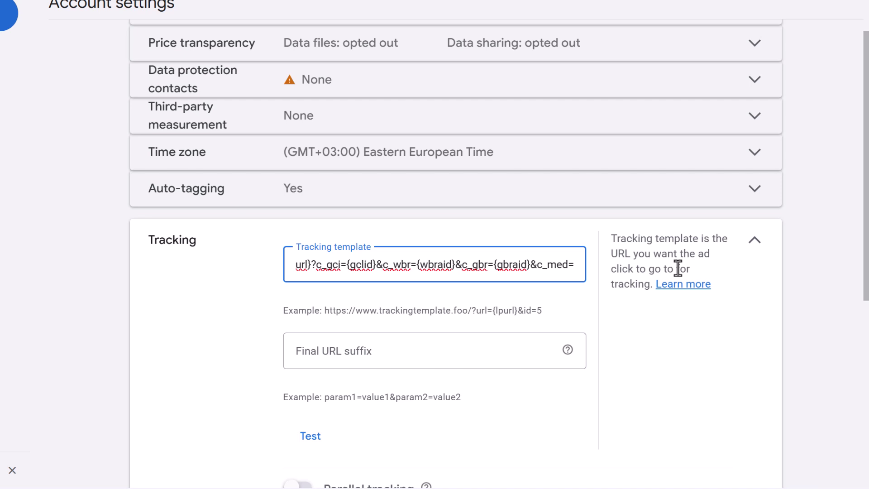
type("cpc")
type("&c")
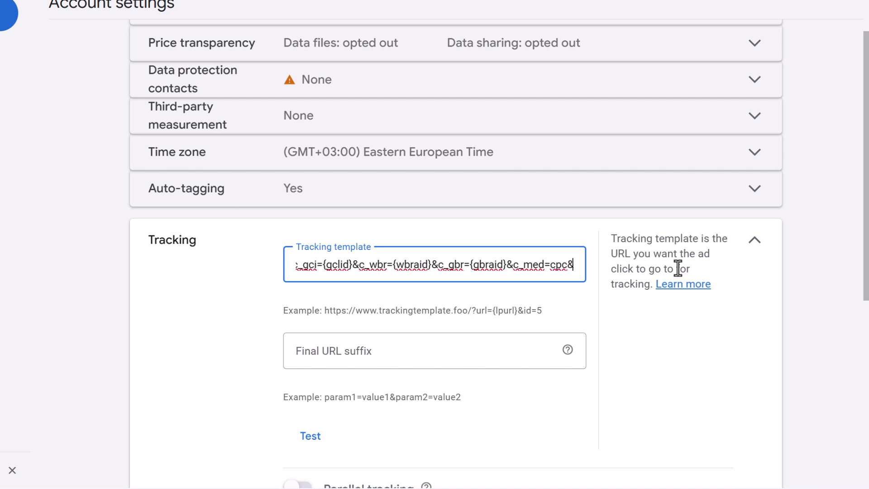
type("_src")
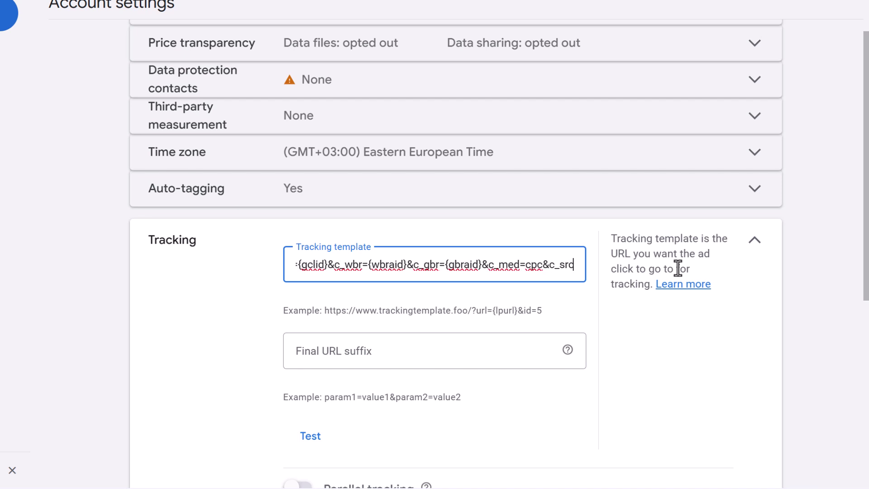
type("=goo")
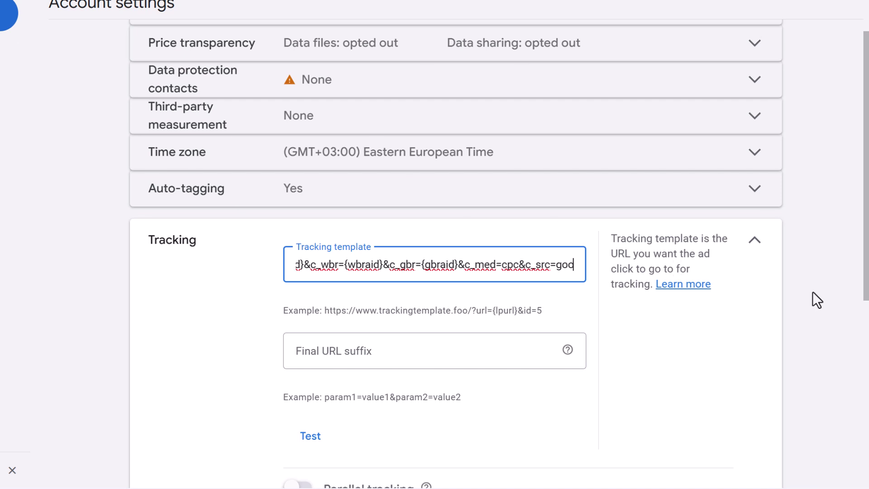
type("gle&")
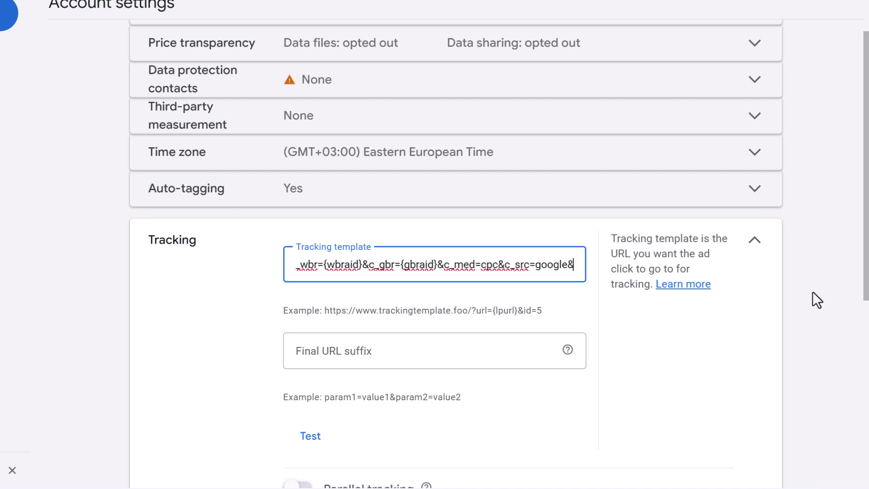
type("c_cam=")
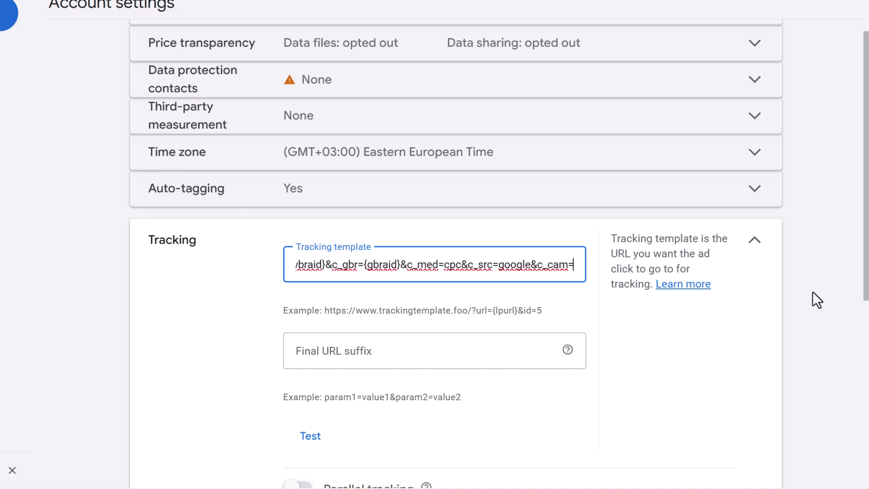
type("{")
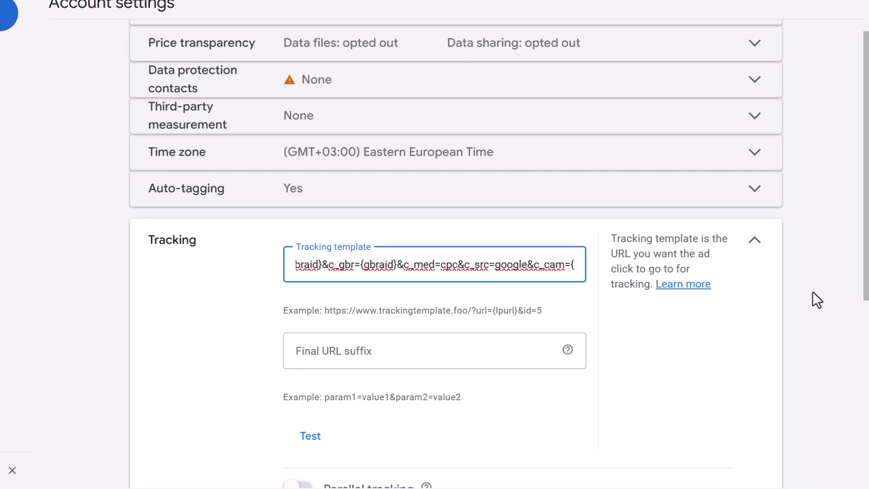
type("campaignid")
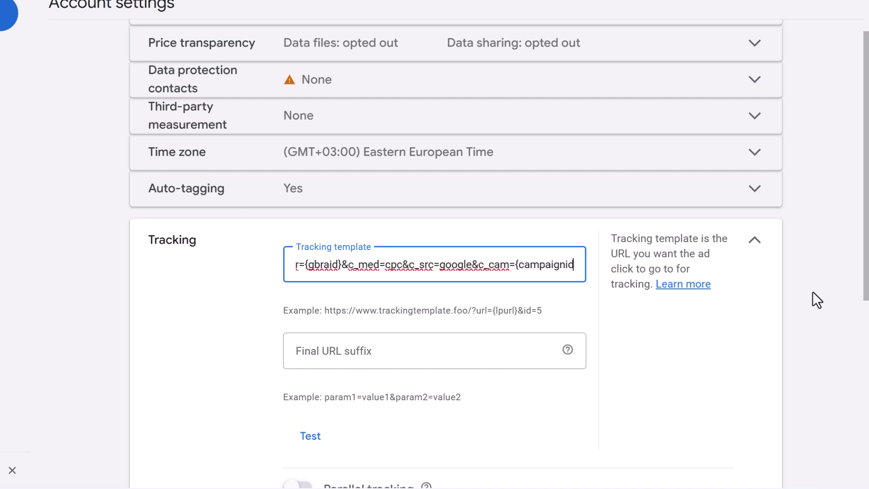
type("}&")
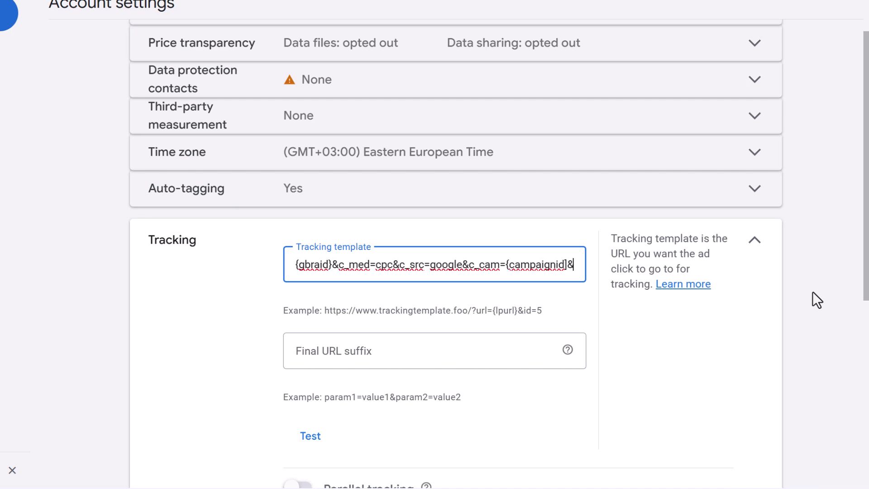
type("c_ter=")
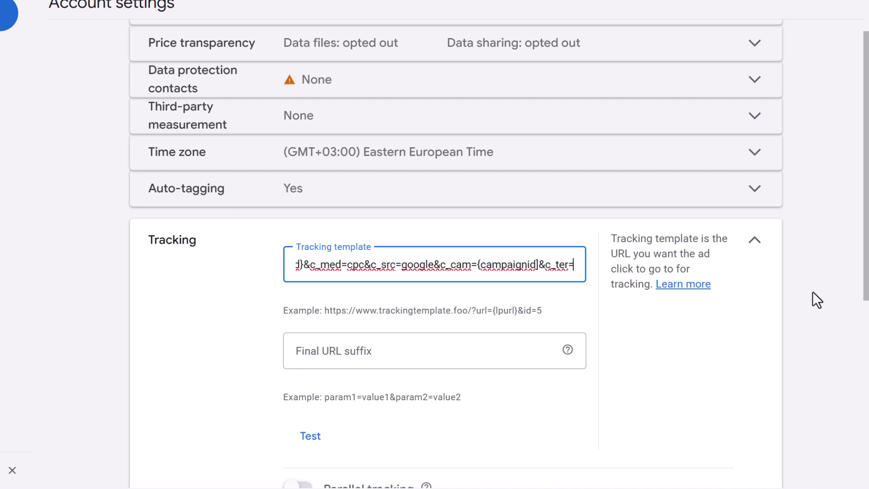
left_click(537, 263)
key("BackSpace")
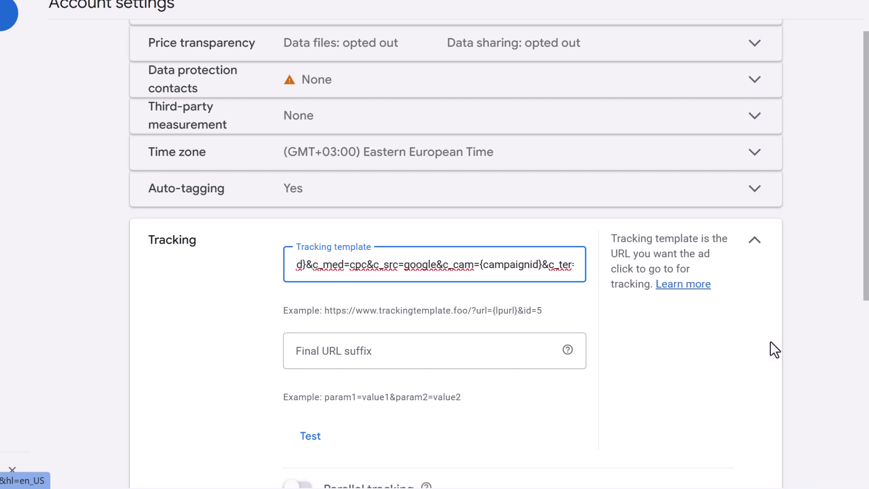
type("}")
left_click(571, 268)
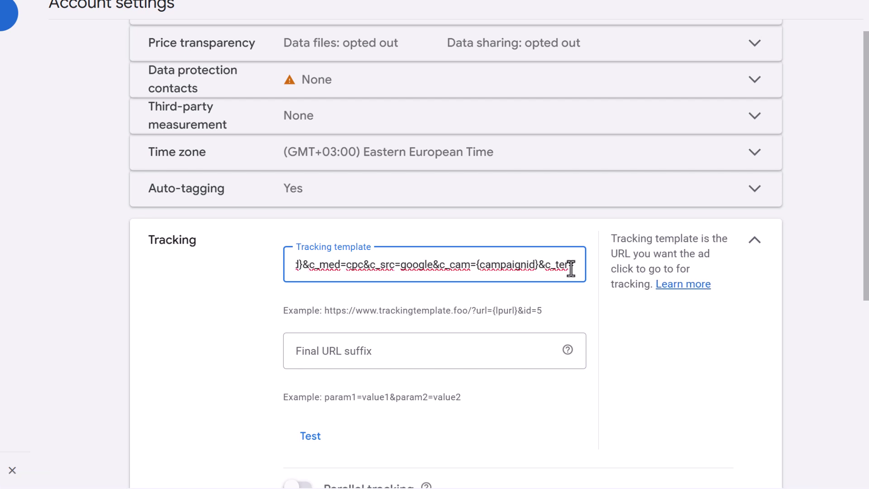
type("{keyword")
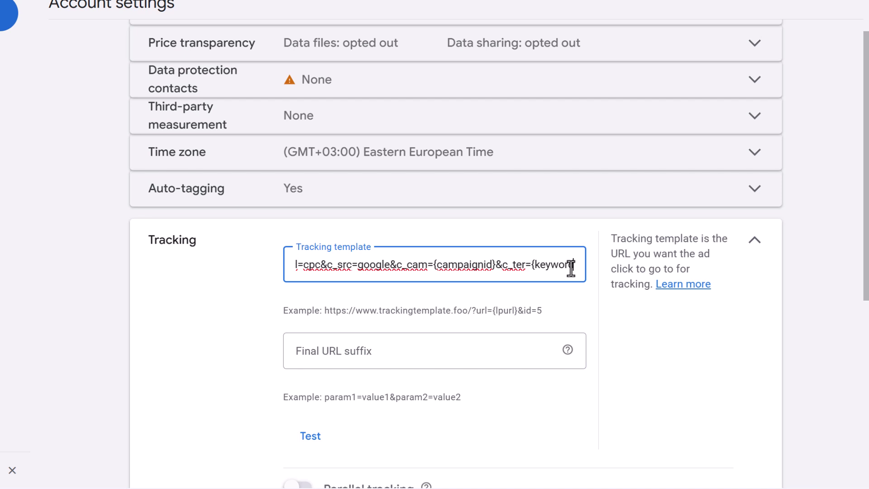
type("}")
type("}")
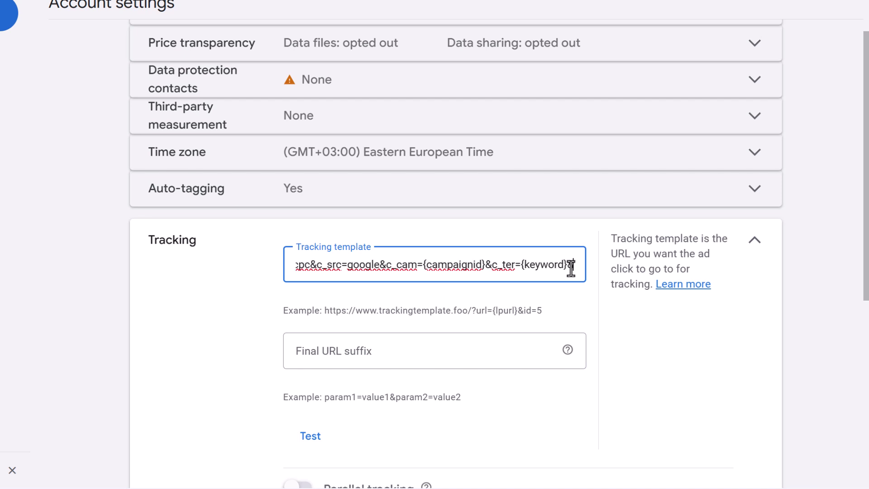
type("&c_con")
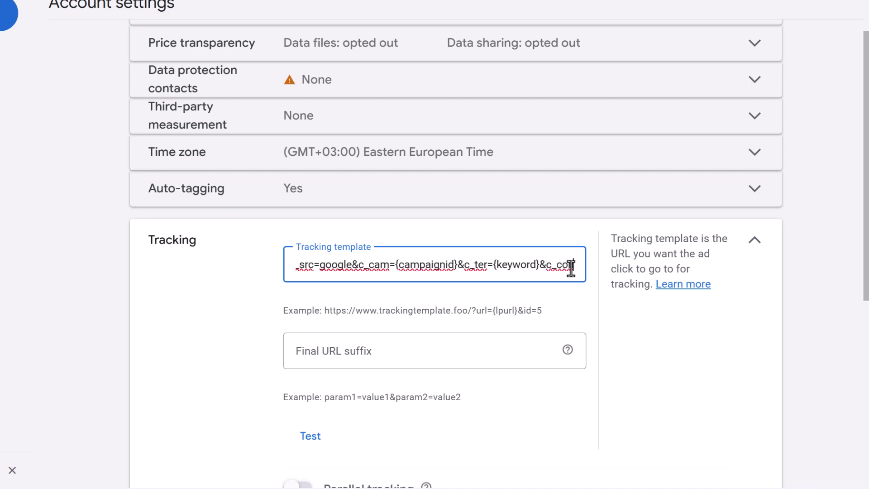
type("=")
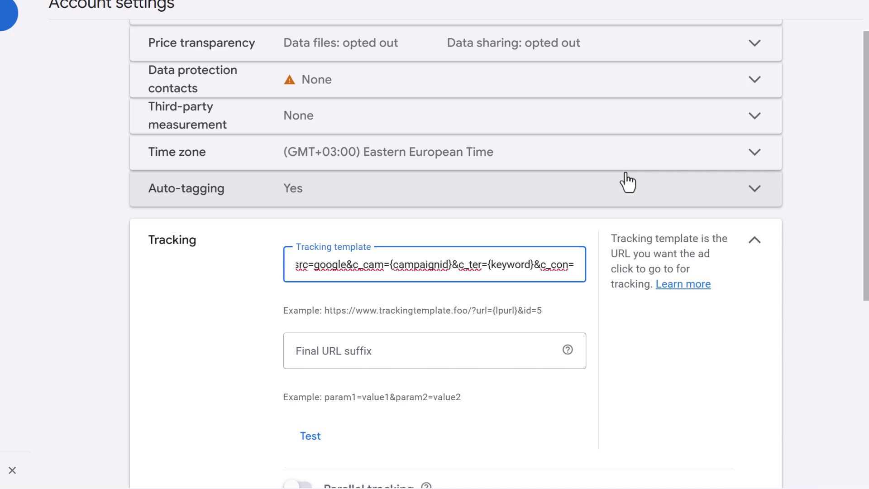
type("{adgroupid}")
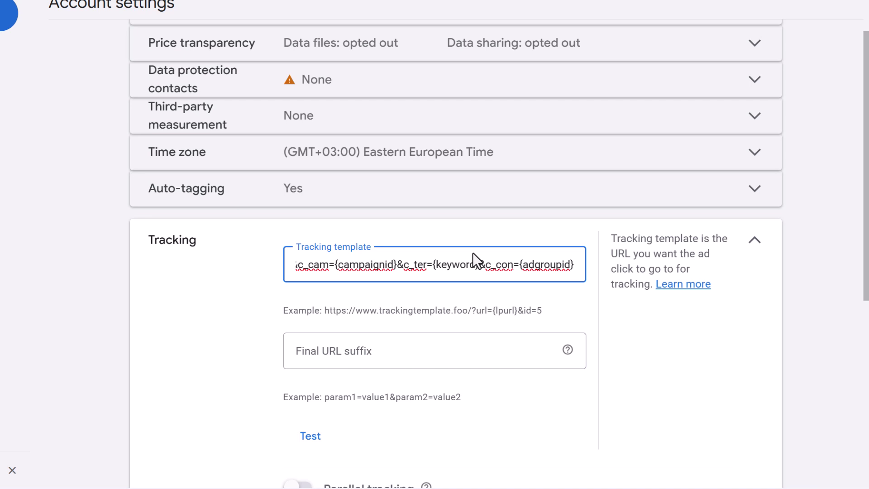
- Highlight the c_ter name, click-ID part and c_med-to-end section of the tracking template
left_click(447, 264)
left_click_drag(403, 264, 428, 264)
key("Right")
mouse_move(355, 266)
left_mouse_down()
mouse_move(347, 266)
mouse_move(369, 266)
left_mouse_up()
left_click_drag(476, 266, 575, 265)
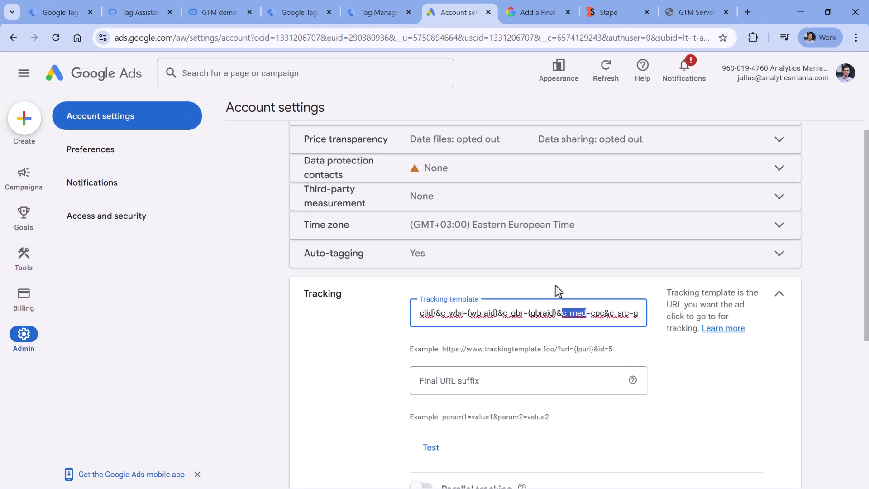
- Open the 'page_location with restored click ids' variable in the server container for editing
left_click(297, 13)
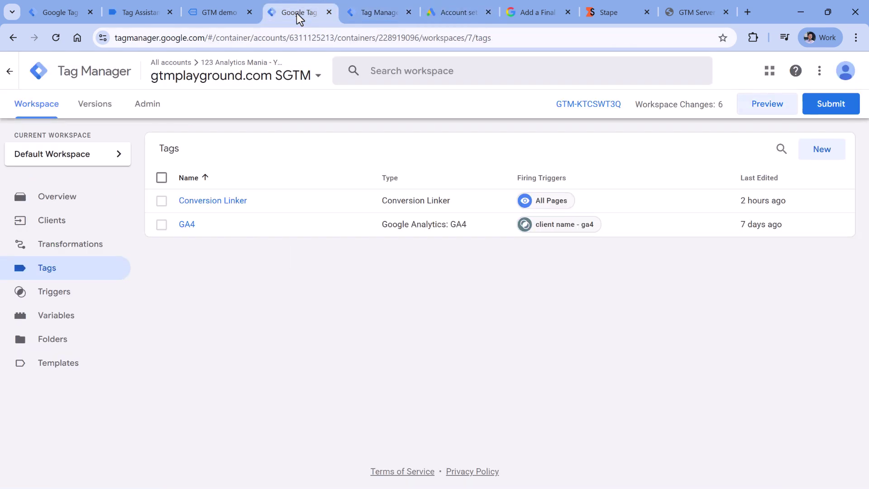
left_click(57, 317)
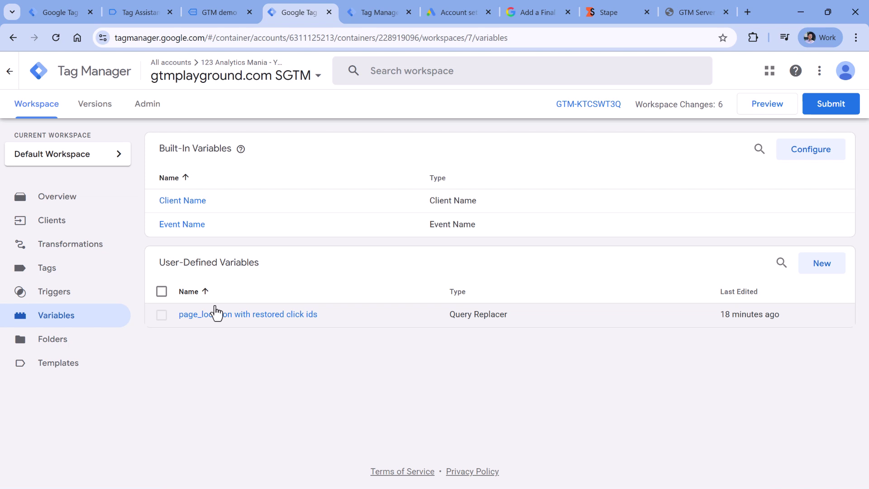
left_click(250, 317)
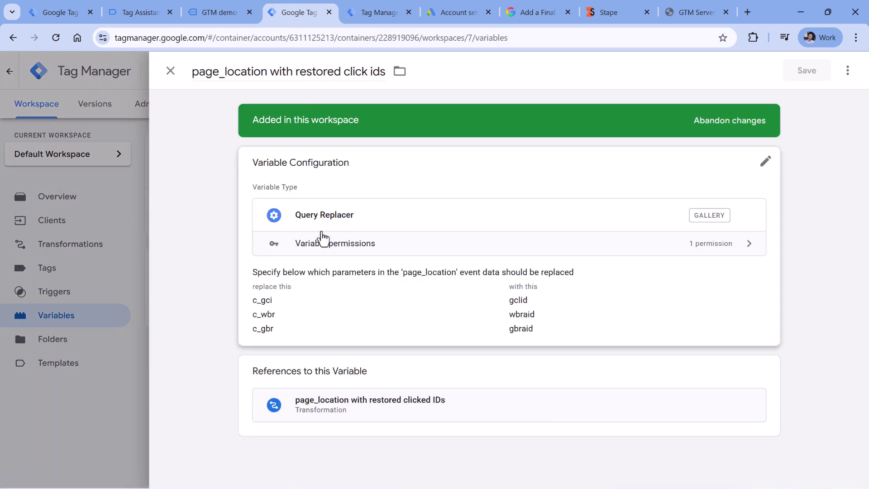
left_click(390, 323)
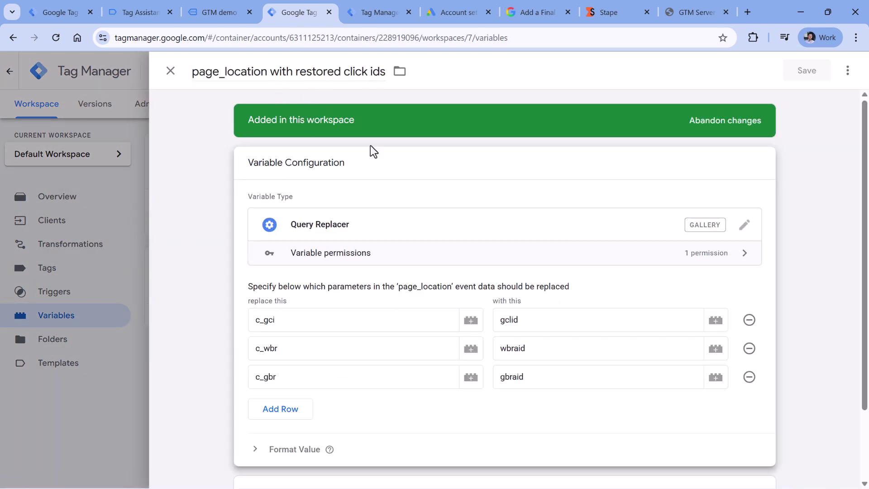
- Add Query Replacer rows with original names c_med and c_src
left_click(281, 409)
scroll(317, 304, "down", 2)
left_click(295, 291)
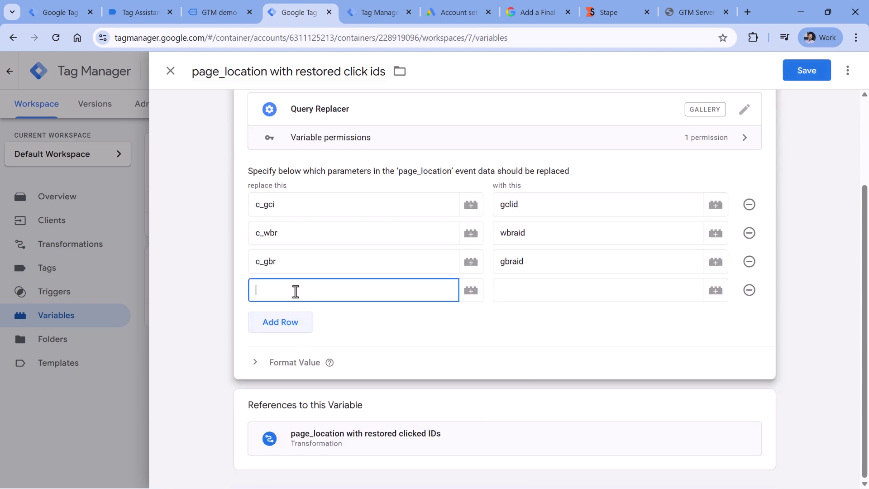
key("alt+Tab")
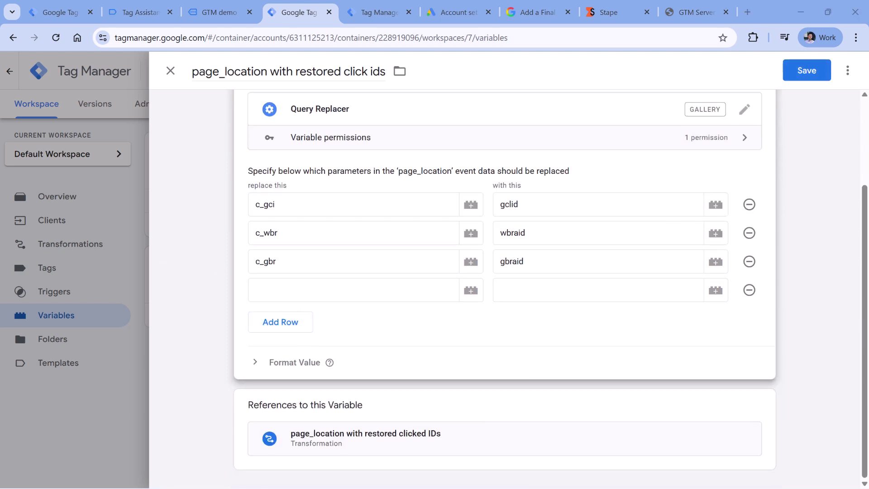
left_click(334, 286)
type("c_med")
left_click(294, 322)
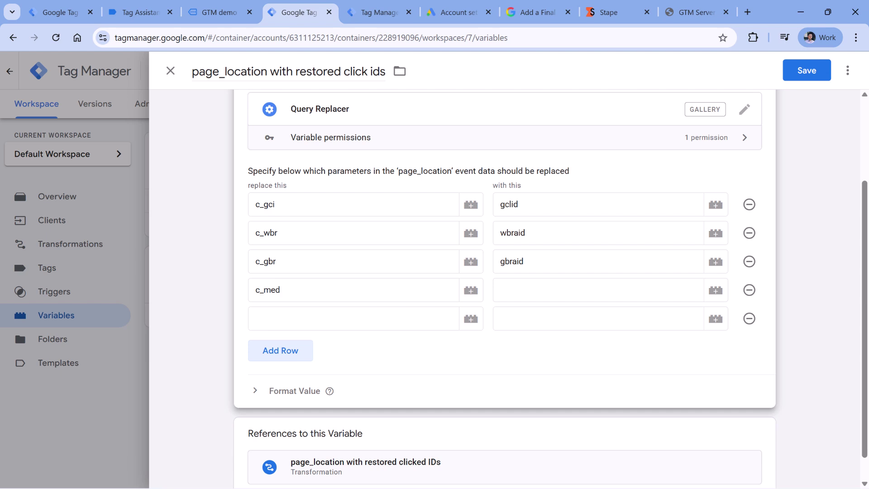
left_click(296, 319)
type("c_src")
- Add three more rows with original names c_cam, c_con and c_ter
left_click(296, 362)
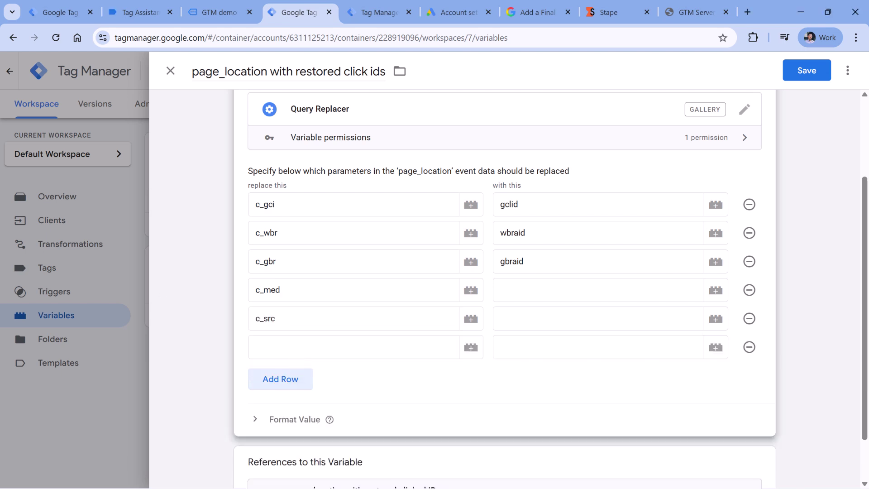
left_click(296, 347)
type("c_cam")
key("alt+Tab")
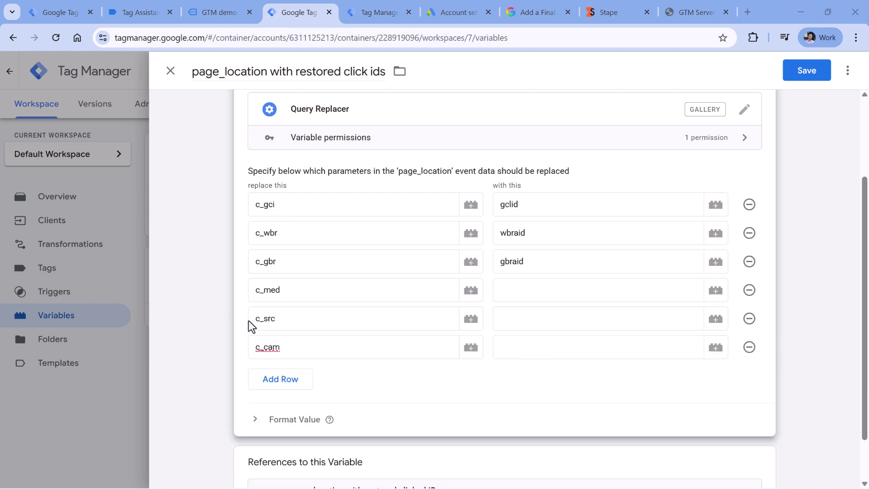
left_click(280, 379)
left_click(281, 375)
type("c_con")
key("alt+Tab")
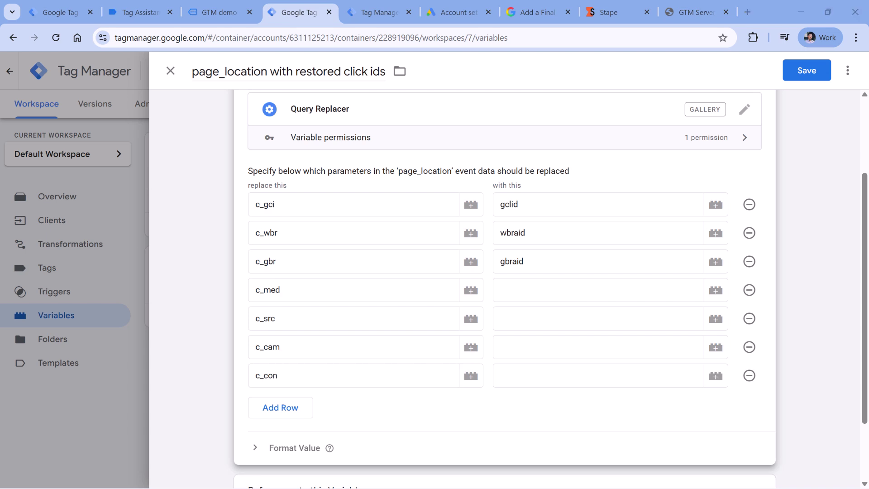
left_click(280, 408)
left_click(294, 398)
type("c_ter")
- Map c_med, c_src, c_cam, c_con, c_ter to utm_medium, utm_source, utm_campaign, utm_content, utm_term
left_click(526, 294)
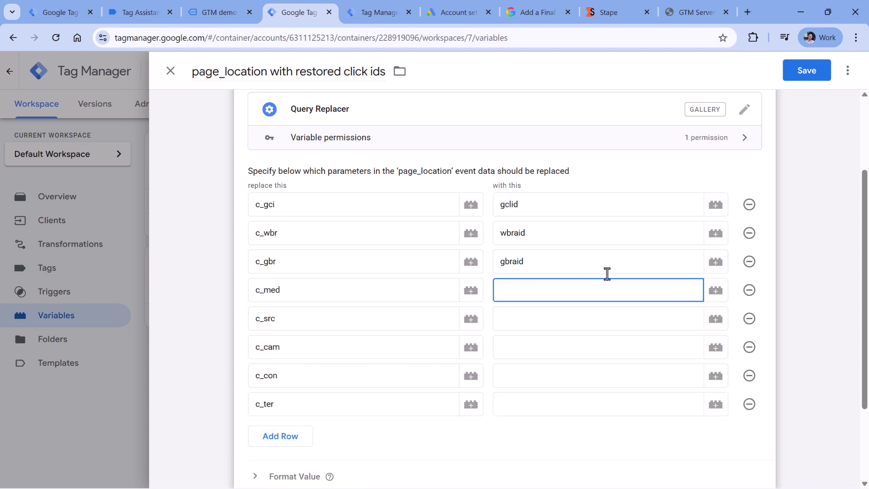
type("utm_medium")
left_click(590, 312)
type("utm_source")
left_click(553, 344)
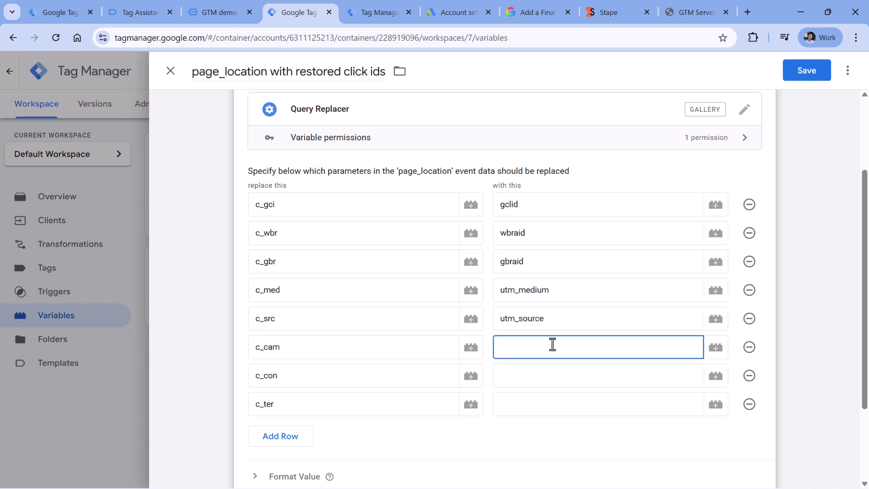
type("utm_campaign")
left_click(518, 377)
type("utm")
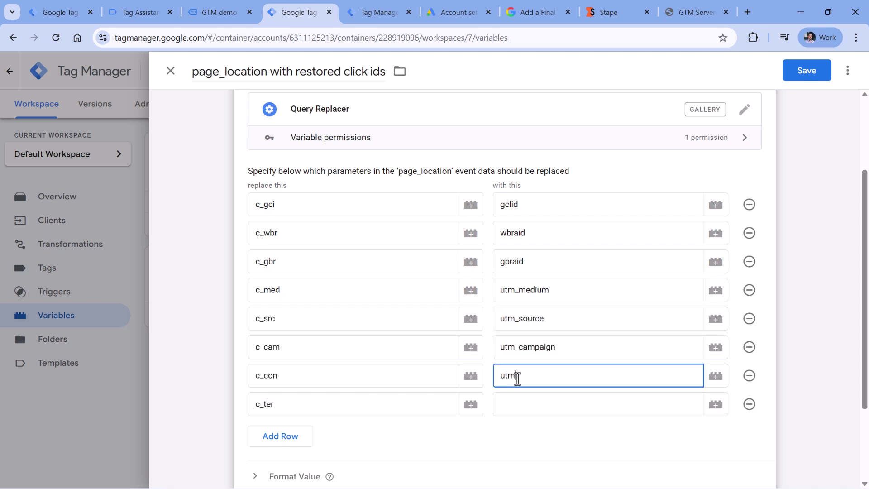
type("_content")
left_click(524, 402)
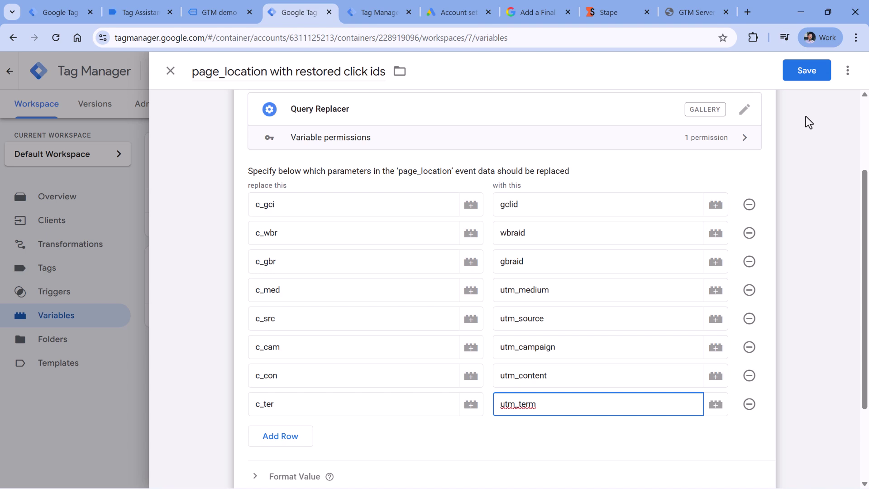
left_click(523, 290)
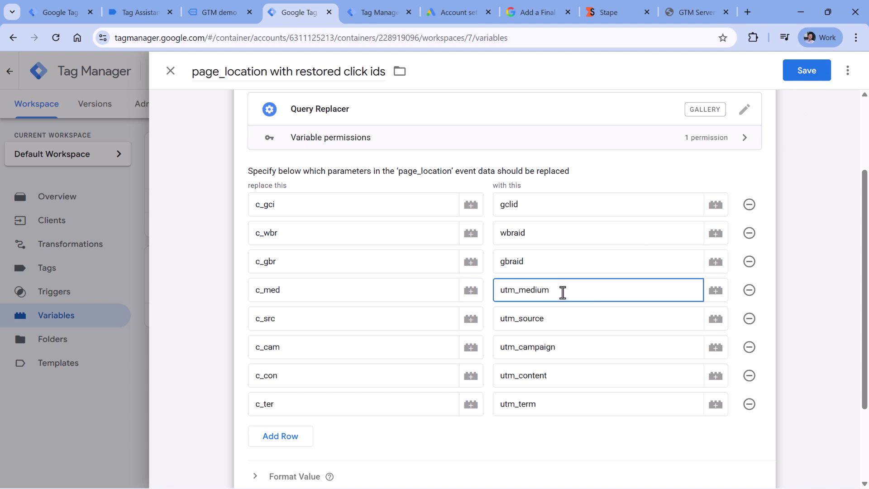
left_click_drag(563, 293, 496, 289)
left_click(287, 294)
left_click_drag(287, 294, 257, 290)
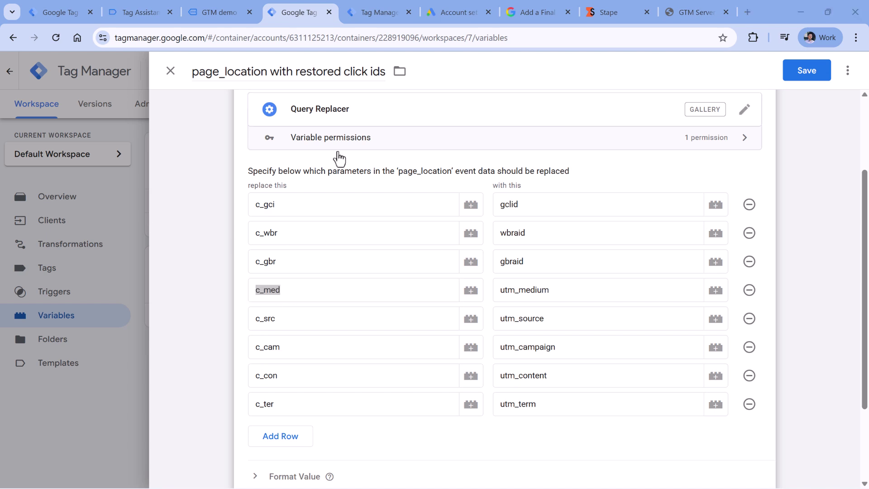
- Rename the variable to 'page_location with restored click ids and utms' and save it
left_click(399, 71)
left_click(381, 74)
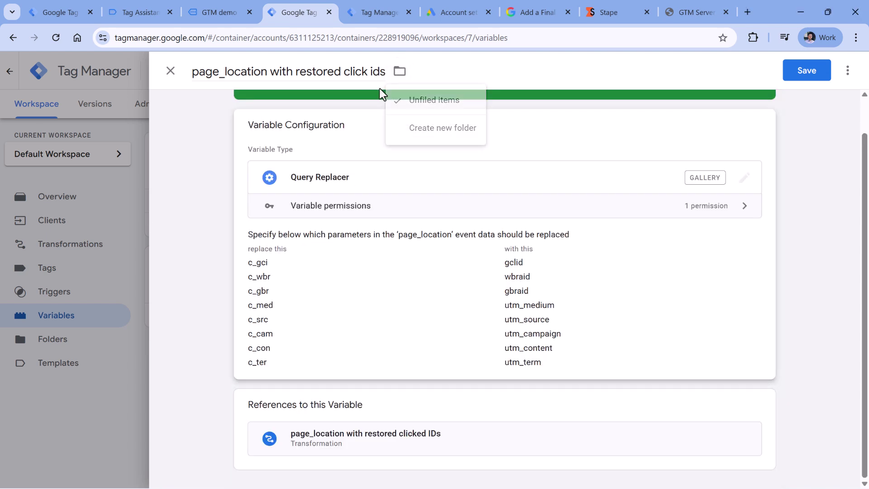
type("and utms")
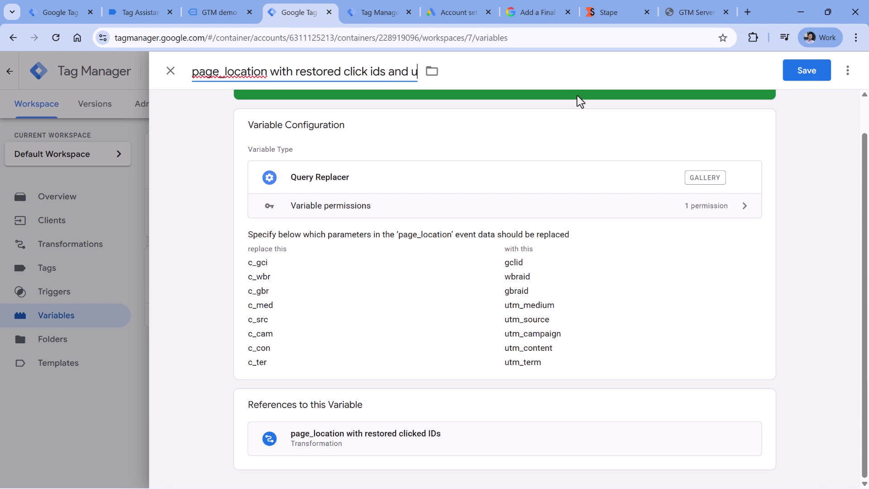
left_click(808, 71)
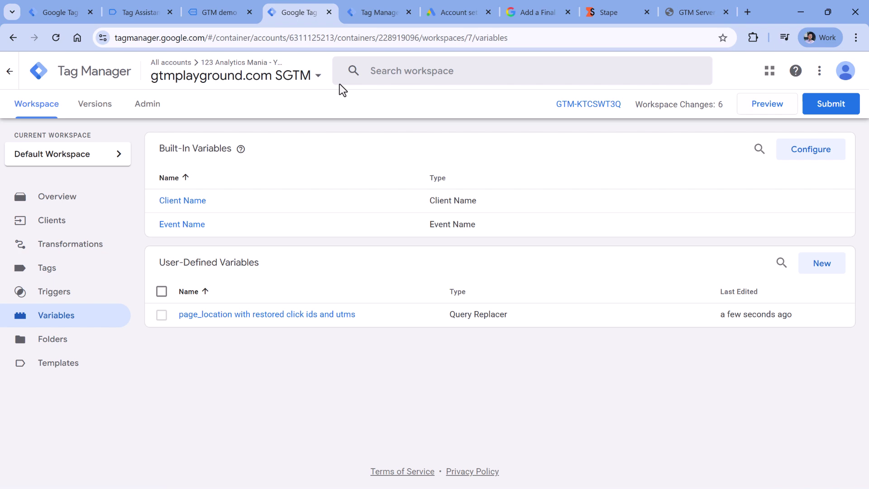
left_click(767, 104)
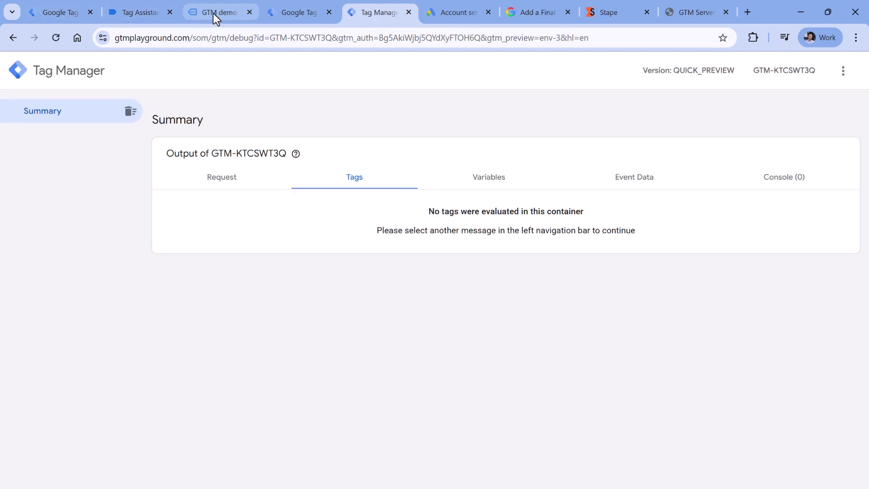
- Close the old demo site and Tag Assistant tabs and restart server preview from the workspace
left_click(213, 12)
left_click(249, 12)
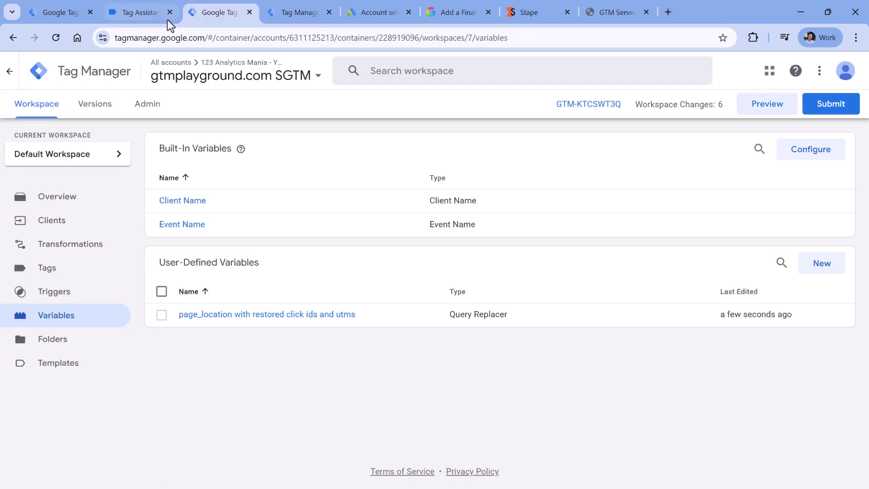
left_click(170, 13)
left_click(500, 116)
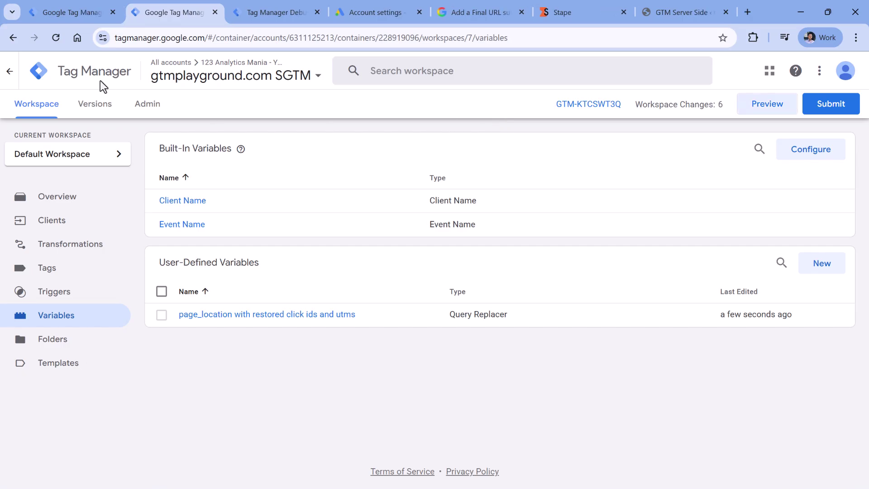
left_click(75, 17)
left_click(766, 113)
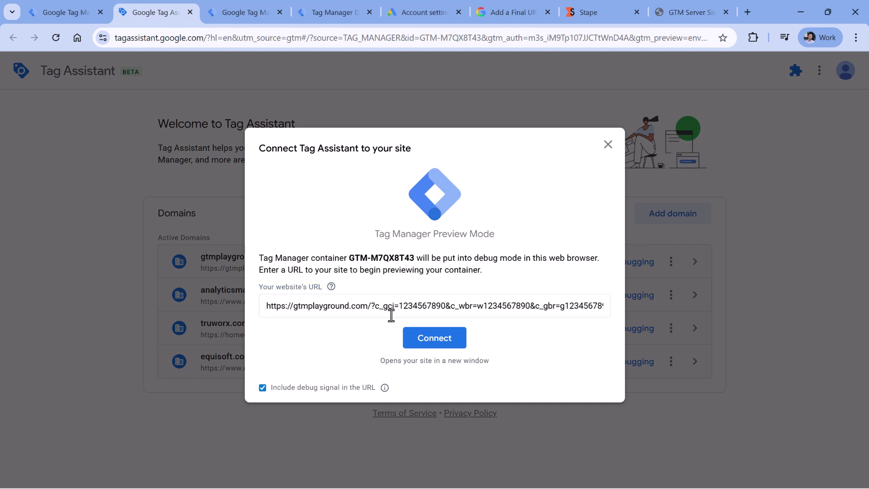
- Append c_med=email, c_src=newsletter, c_cam=black-friday, c_con=sale-is-open, c_ter=50off to the preview URL
left_click_drag(379, 306, 601, 308)
left_click(603, 309)
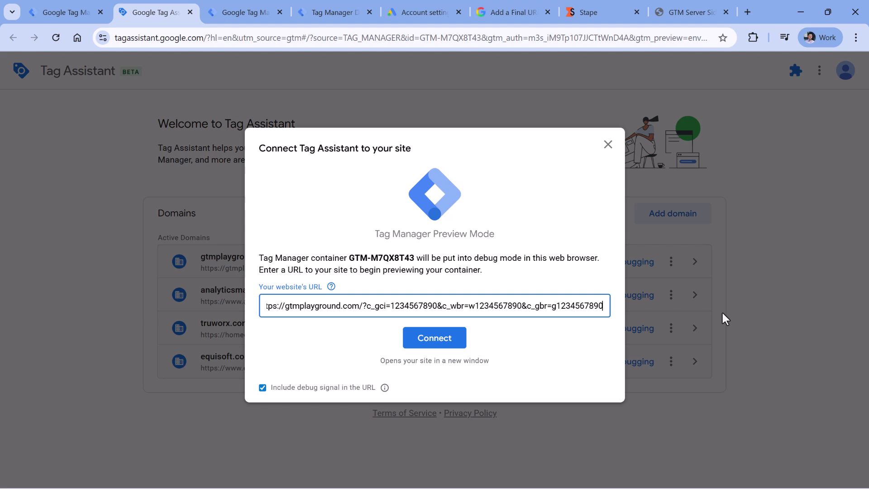
type("&c_med=email&c_src=newsletter&c_cam=black-friday&c_con=sale-is-open&c_ter=50off")
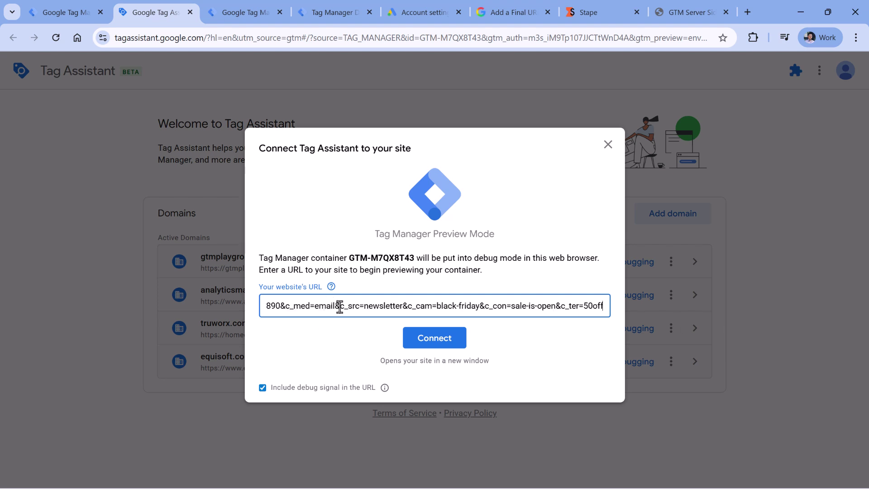
double_click(322, 308)
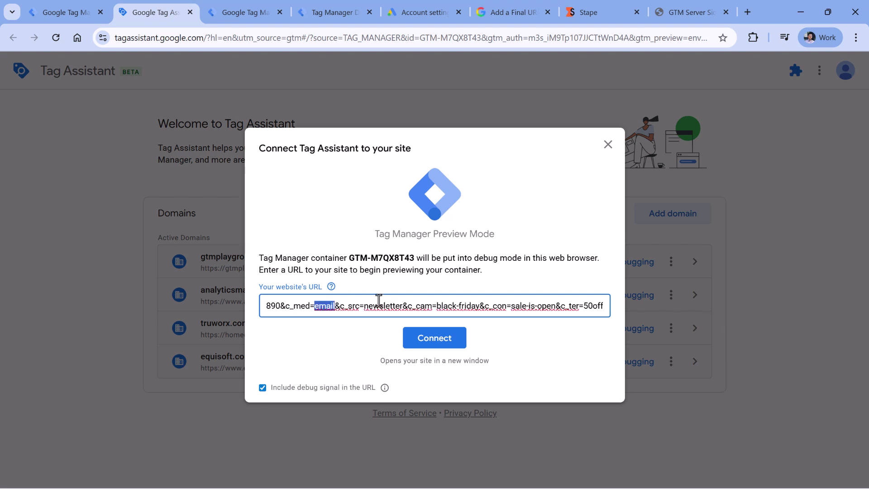
double_click(384, 306)
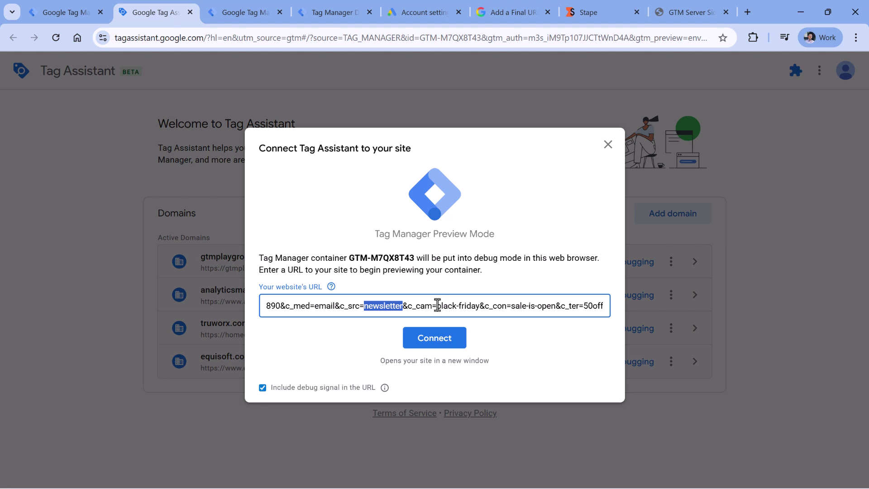
left_click_drag(437, 305, 554, 306)
left_click(481, 306)
left_click(553, 306)
double_click(573, 305)
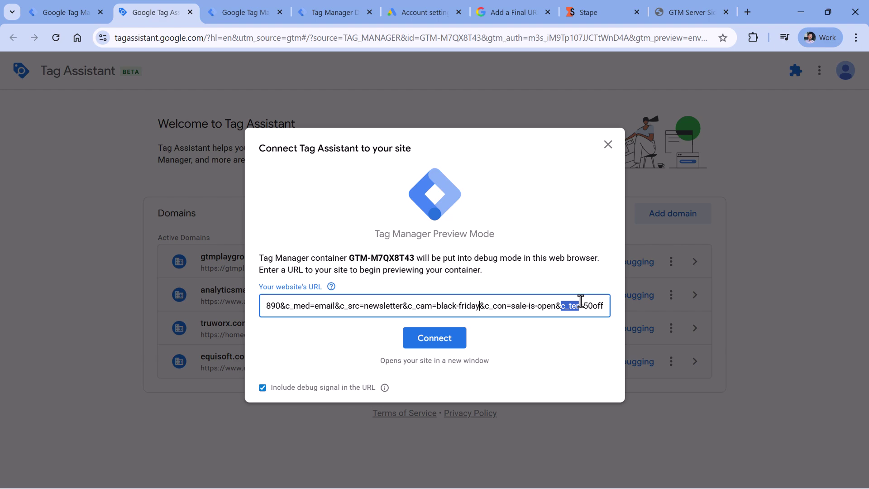
left_click(585, 306)
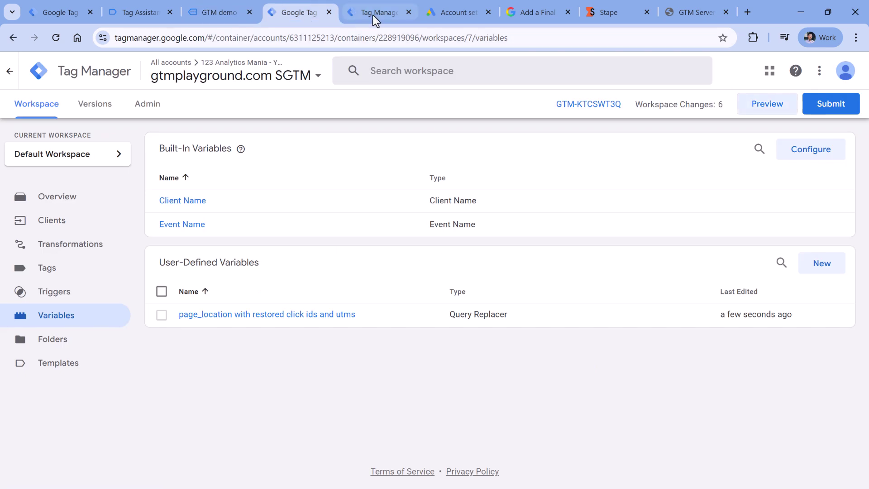
- Inspect the page_view GA4 tag's page_location, confirming utm_medium=email, utm_source=newsletter, utm_campaign=black-friday, utm_term=50off
left_click(373, 15)
left_click(57, 166)
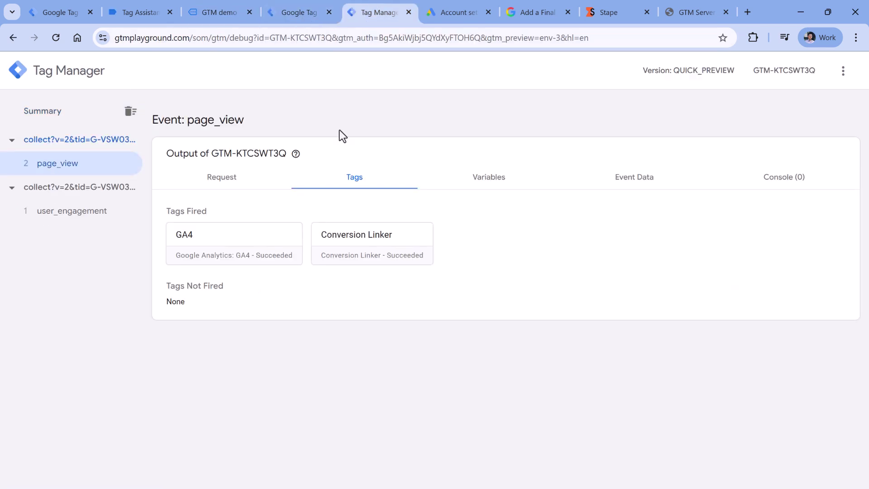
left_click(237, 243)
scroll(388, 245, "down", 10)
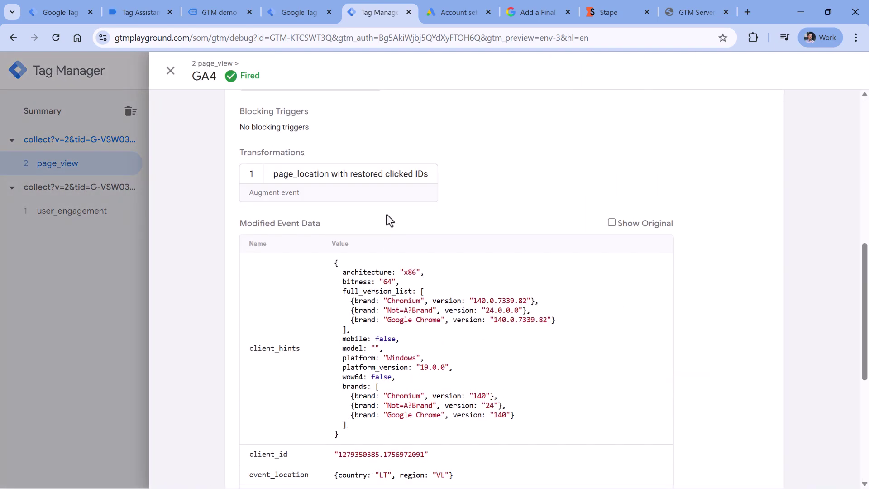
scroll(389, 221, "down", 1)
left_click_drag(261, 167, 330, 169)
scroll(351, 188, "down", 4)
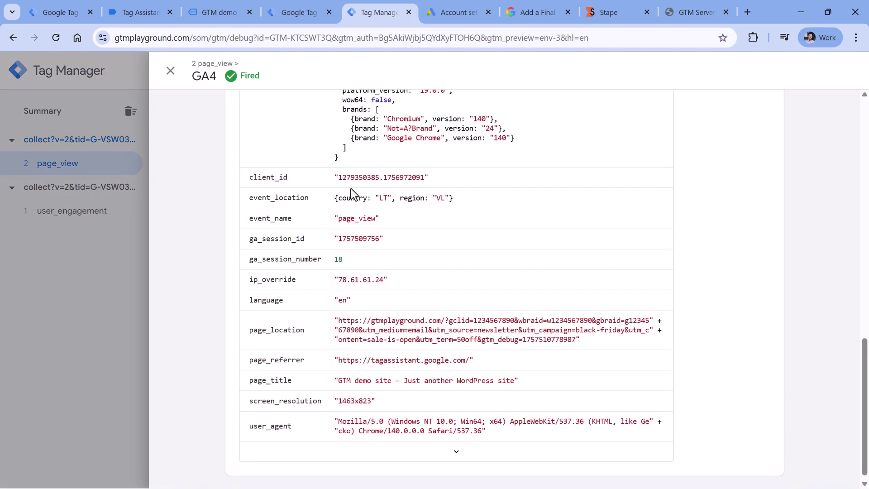
left_click_drag(363, 329, 385, 328)
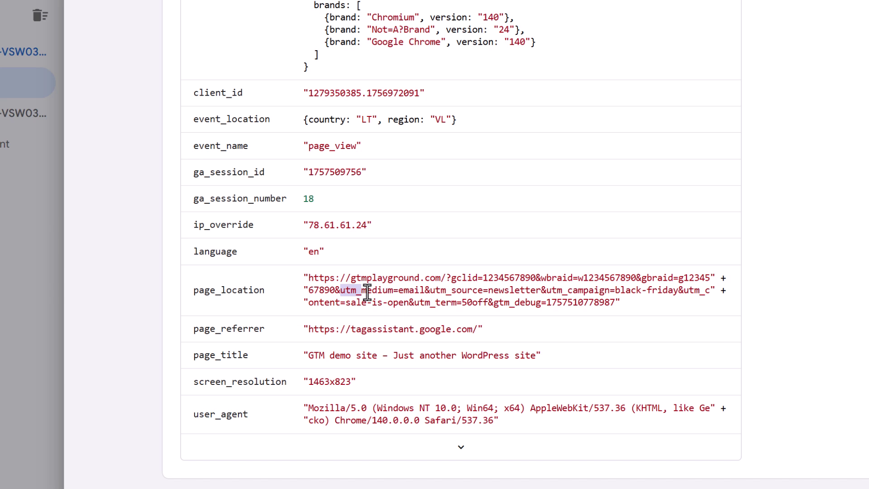
left_click_drag(367, 292, 393, 290)
left_click(397, 290)
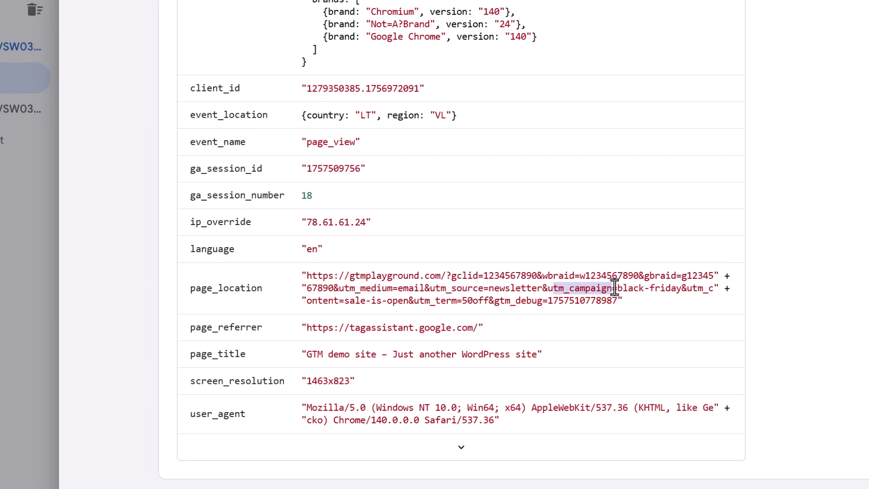
left_click_drag(633, 300, 295, 278)
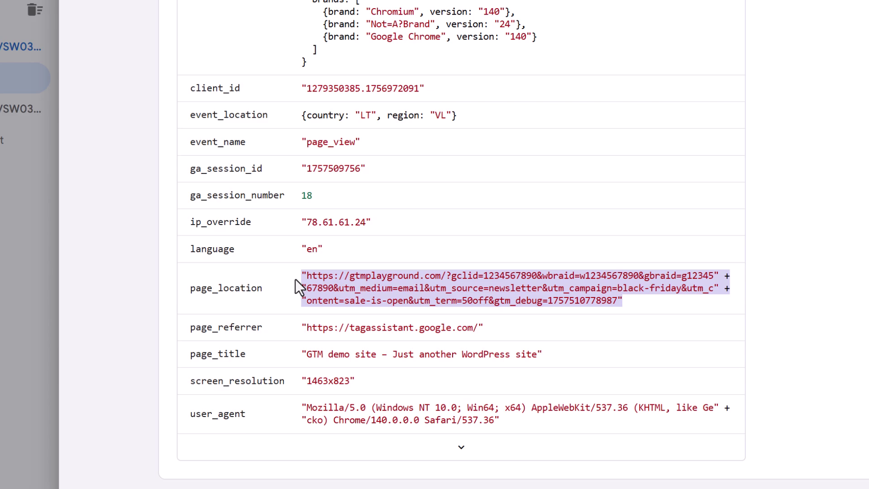